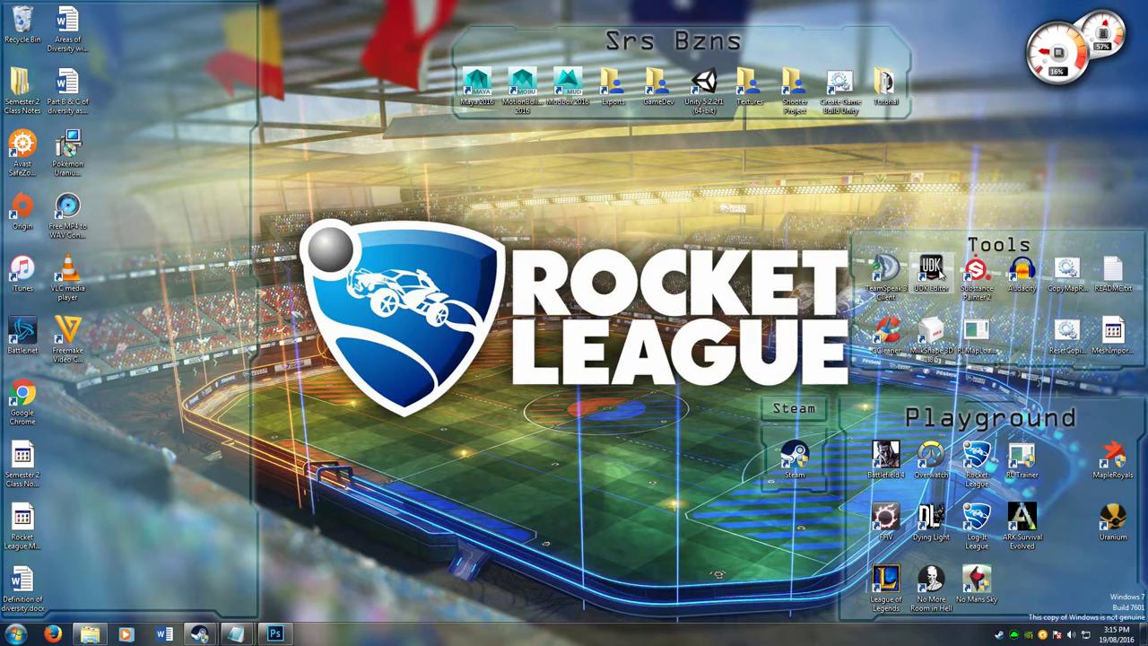
Step: Launch the UDK Editor, open the TestLevel map and dismiss its load errors dialog
double_click(937, 269)
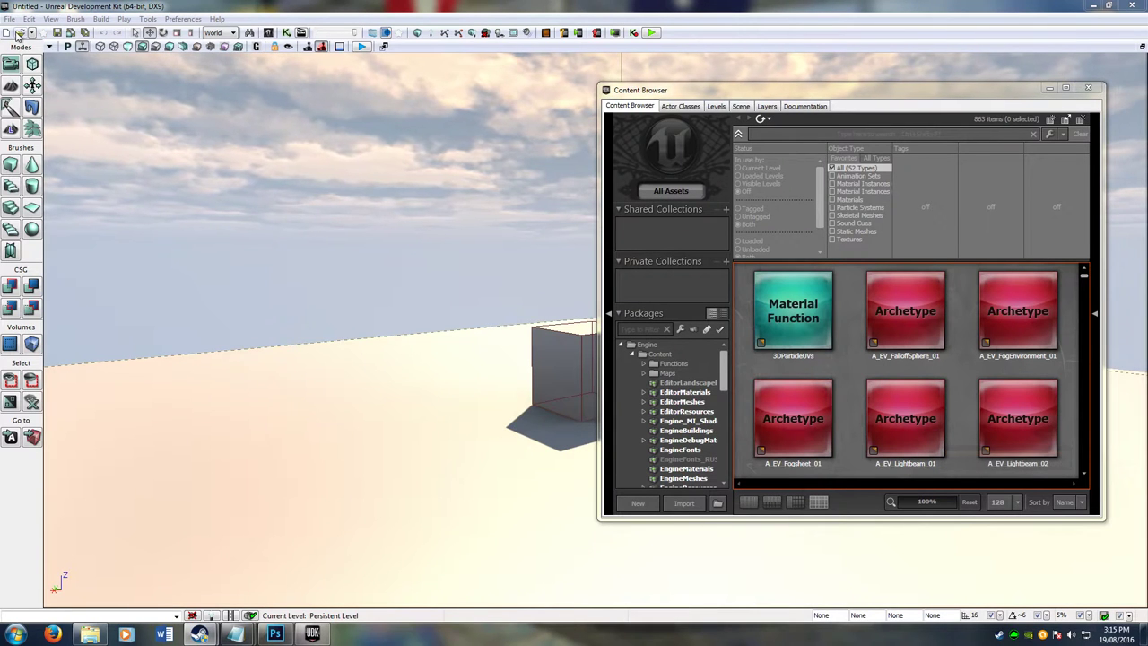
left_click(18, 34)
double_click(152, 118)
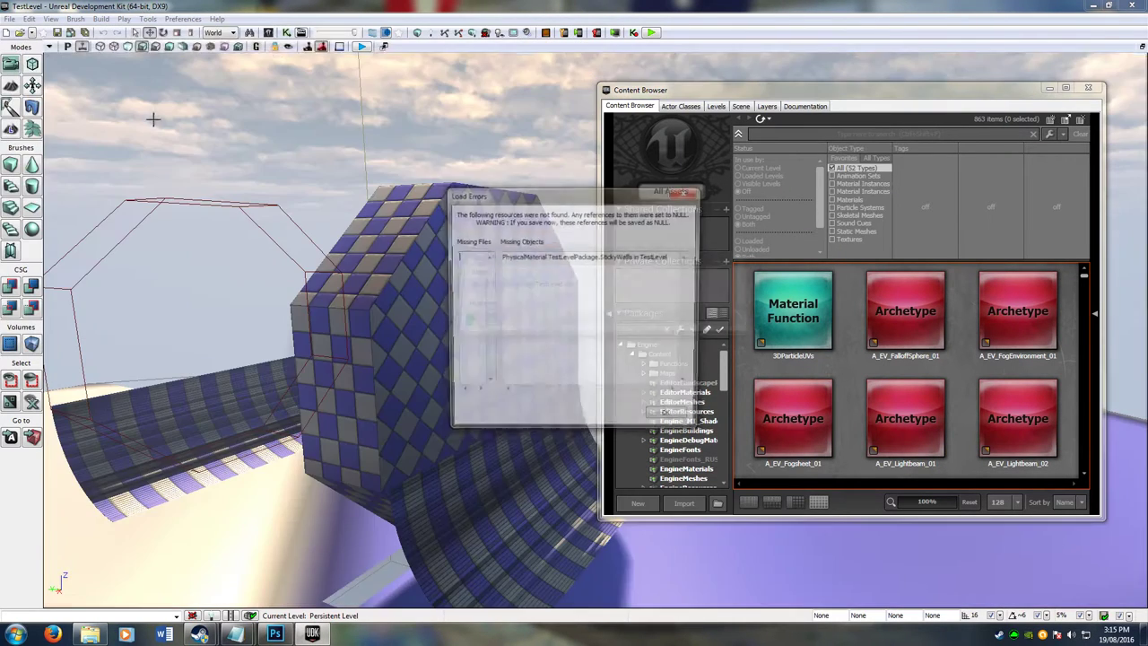
left_click(691, 194)
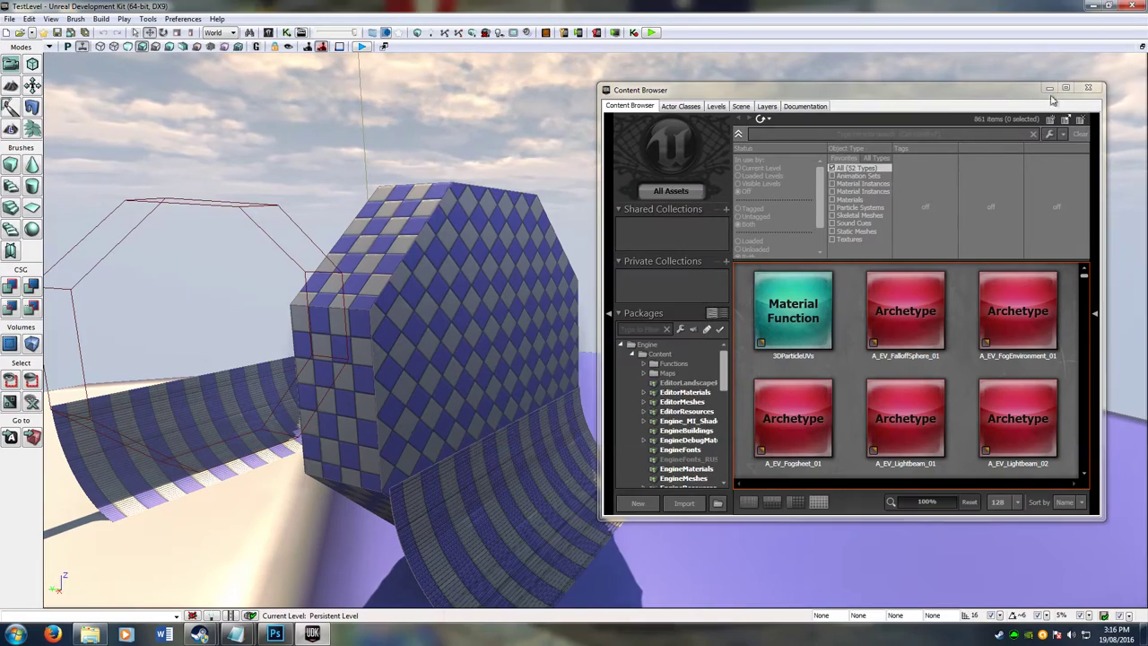
Step: Select the blocking volume that surrounds the checkered octagonal block in the level
left_click_drag(979, 94, 1065, 85)
right_click_drag(590, 278, 416, 289)
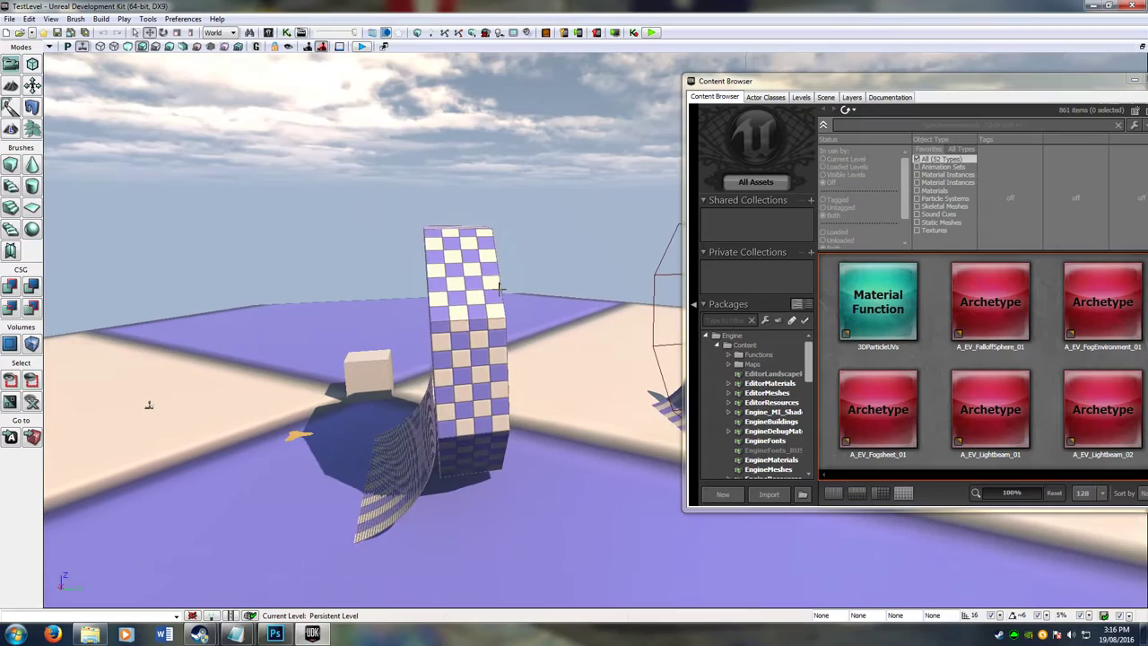
right_click_drag(321, 231, 475, 237)
left_click_drag(70, 170, 57, 174)
left_click(419, 246)
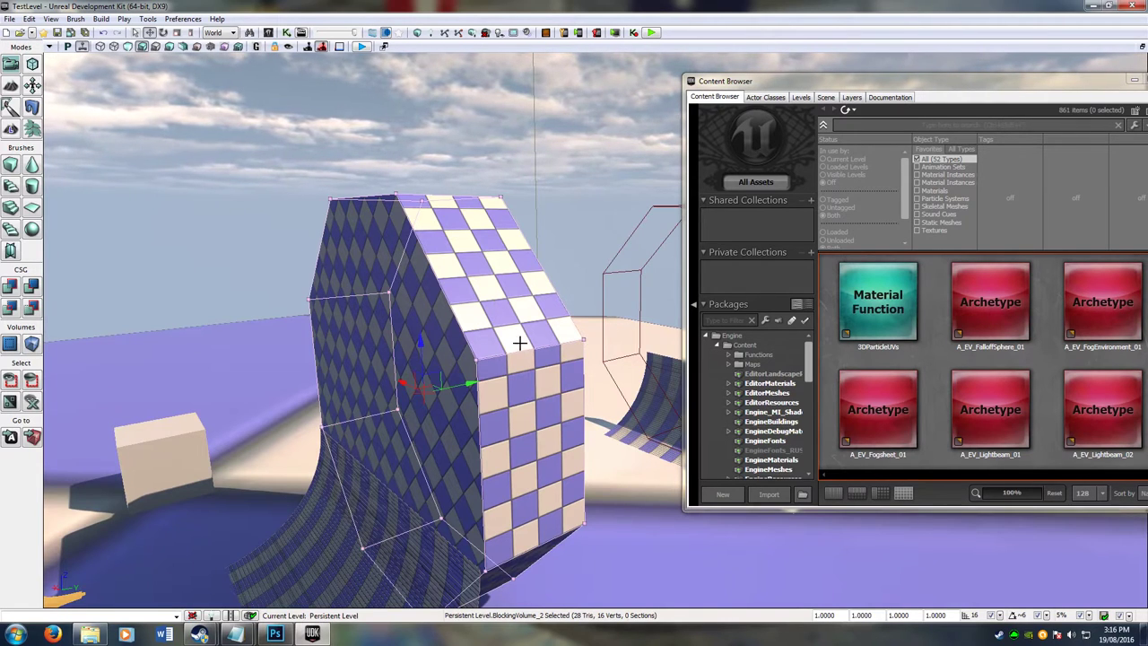
scroll(520, 344, "down", 5)
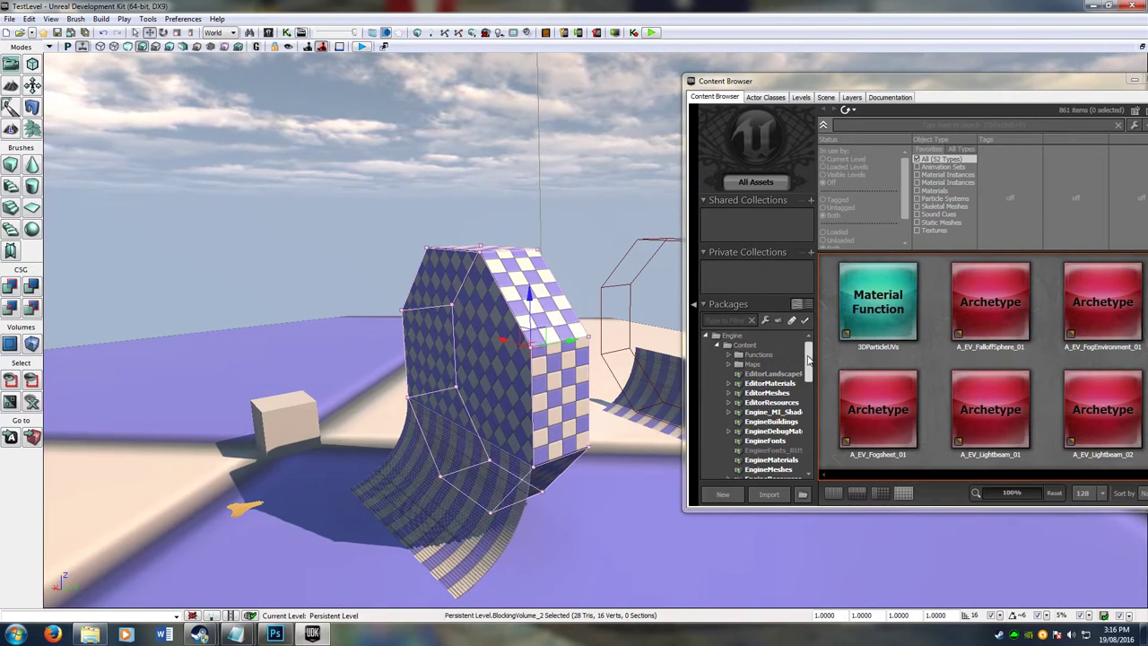
Step: Create a new PhysicalMaterial named StickyWalls in TestLevelPackage
left_click_drag(808, 348, 817, 437)
left_click(773, 454)
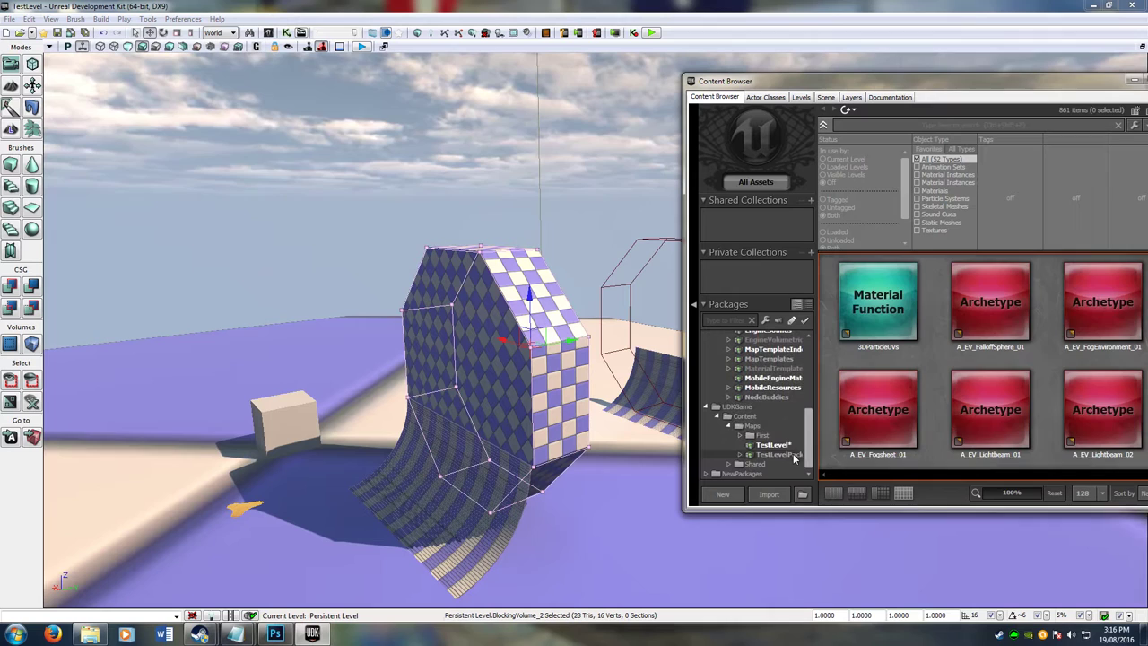
right_click(852, 386)
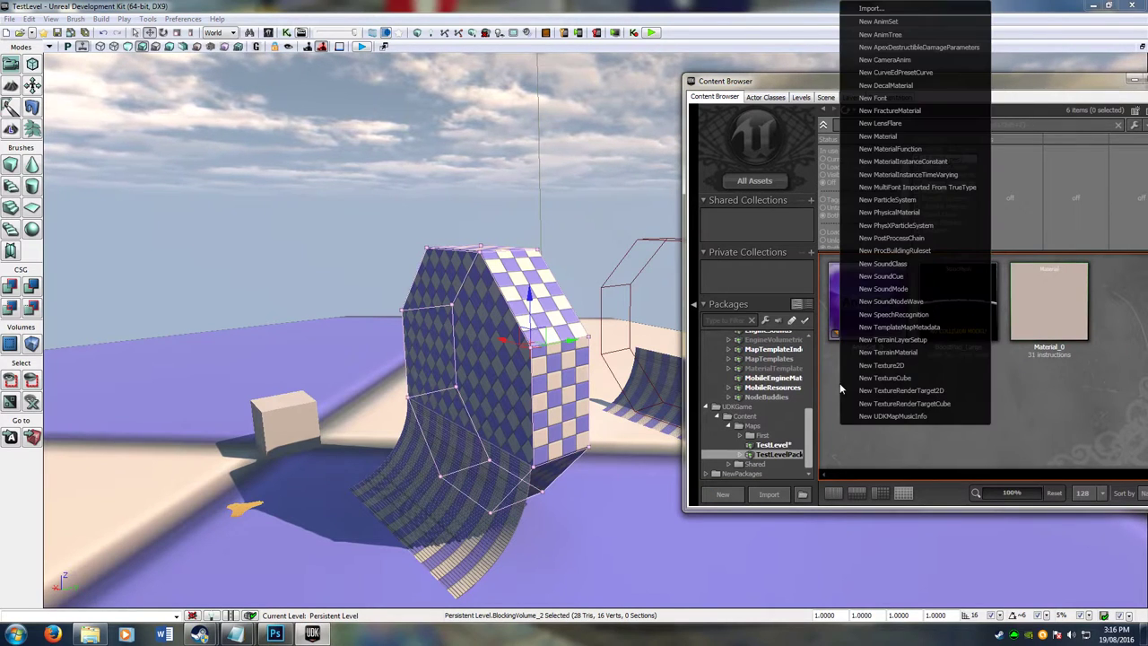
left_click(914, 215)
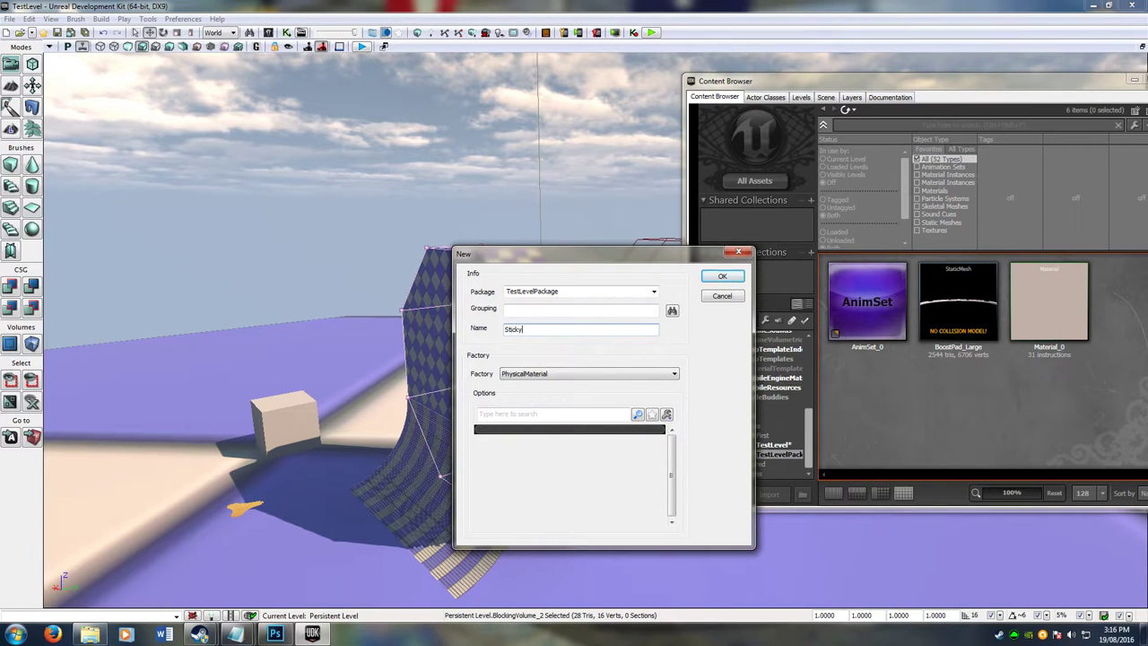
key("Return")
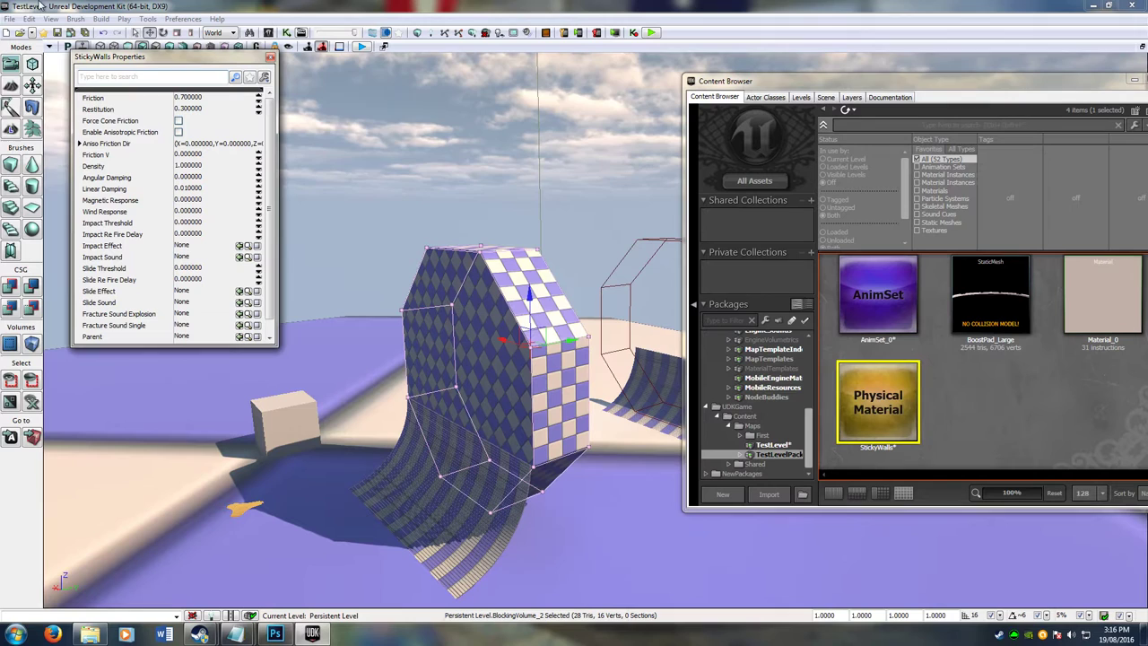
Step: Assign PhysicalMaterialProperty_TA as the Physical Material Property of StickyWalls
scroll(265, 224, "down", 1)
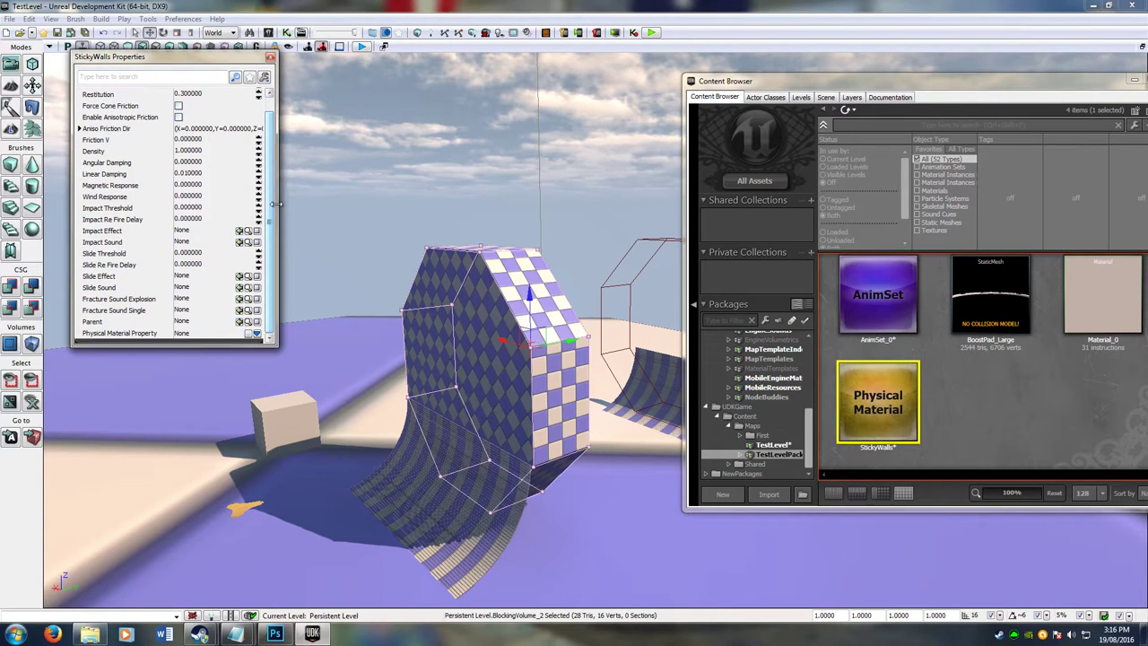
left_click(256, 334)
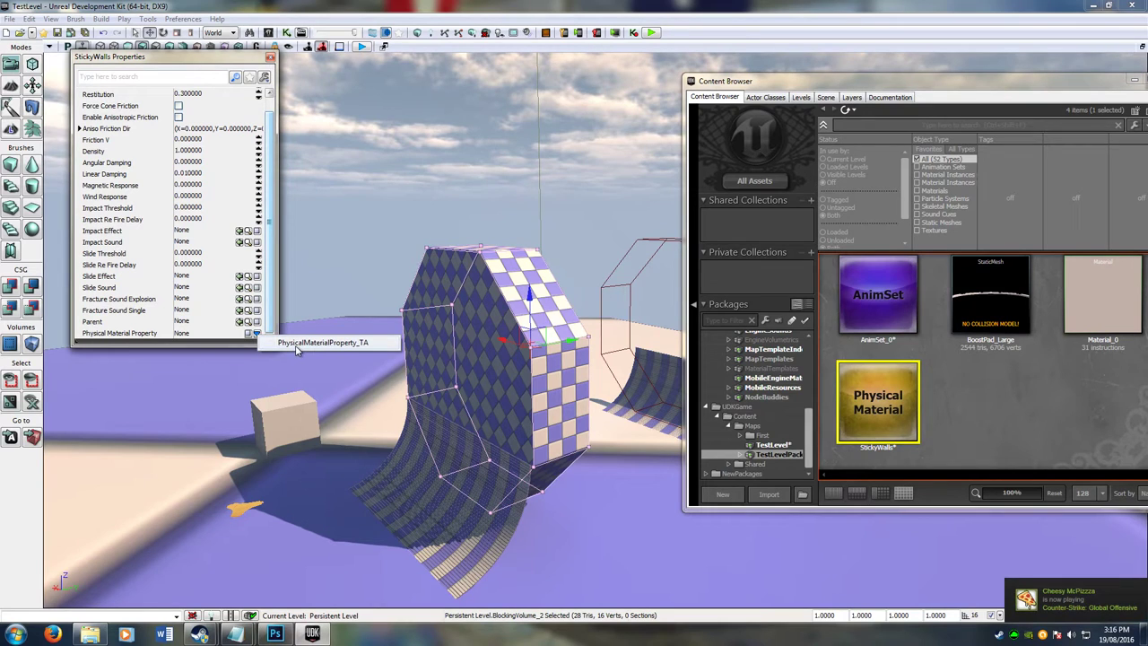
left_click(296, 344)
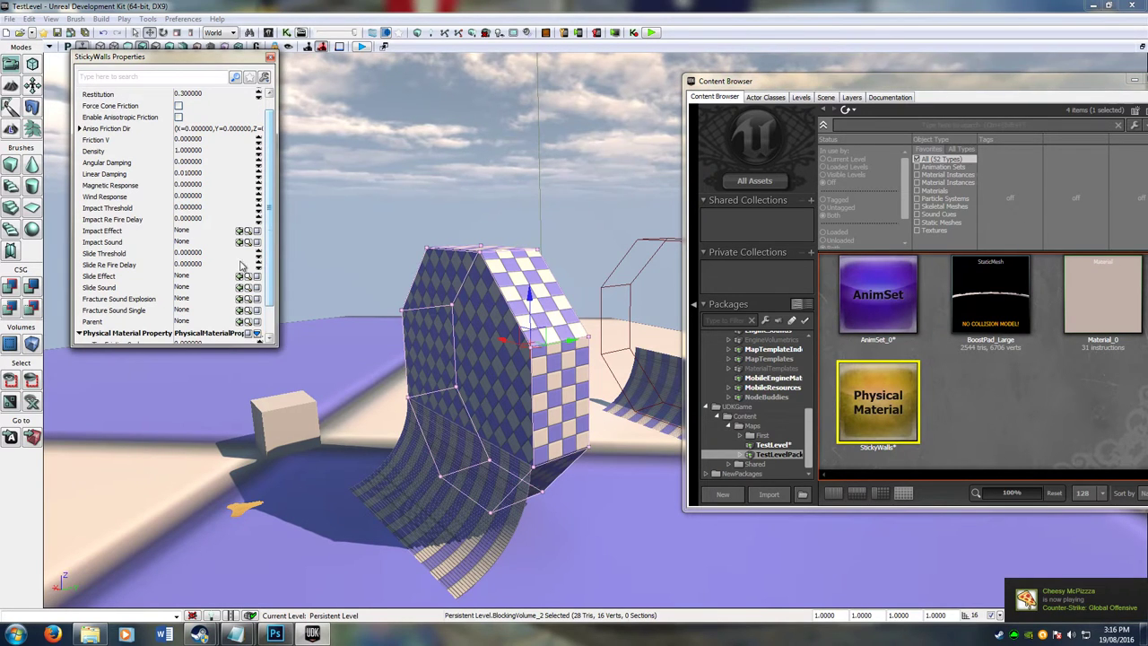
Step: Enable Sticky Wheels for the StickyWalls material, close its properties and save TestLevelPackage
left_click_drag(271, 251, 271, 281)
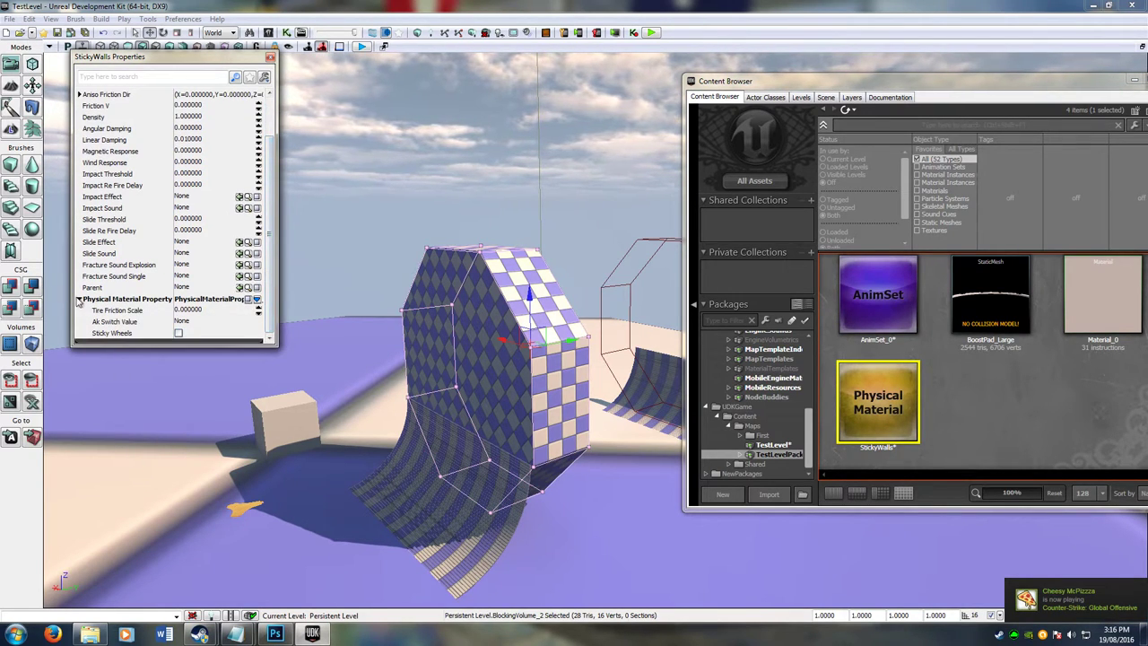
left_click(80, 298)
left_click(80, 334)
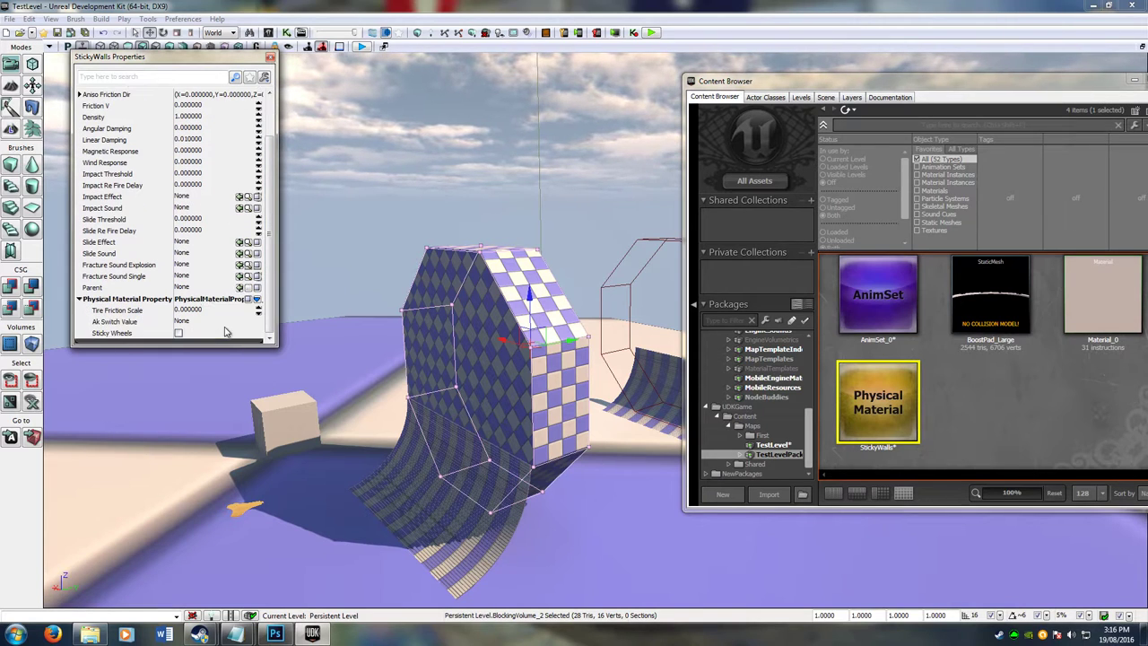
left_click(179, 333)
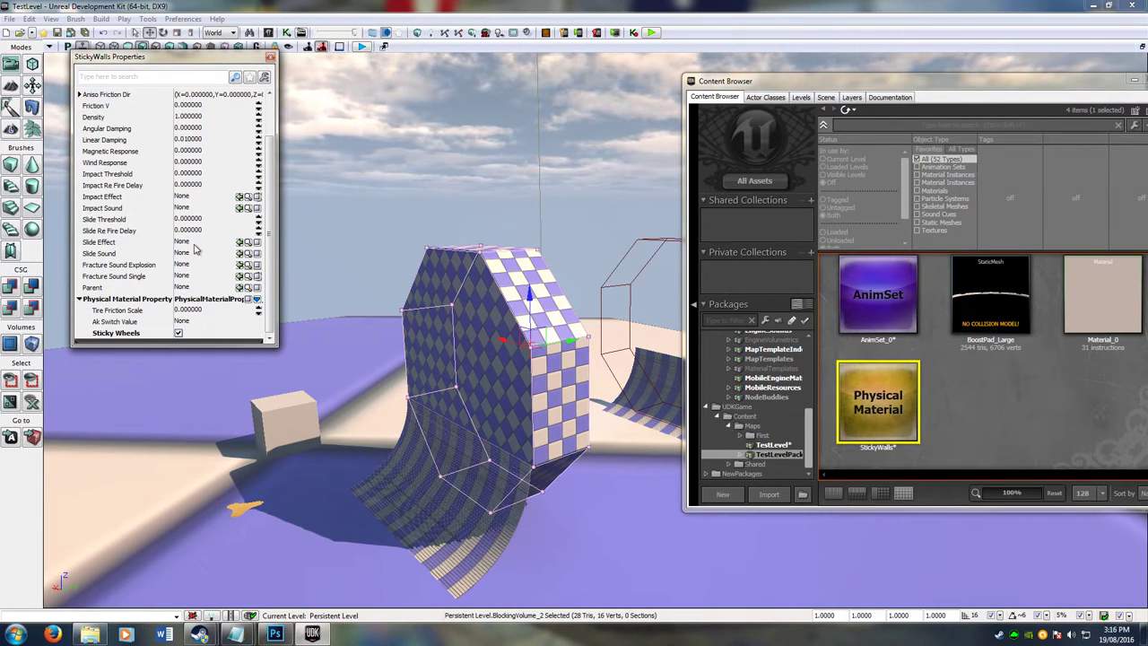
left_click(271, 56)
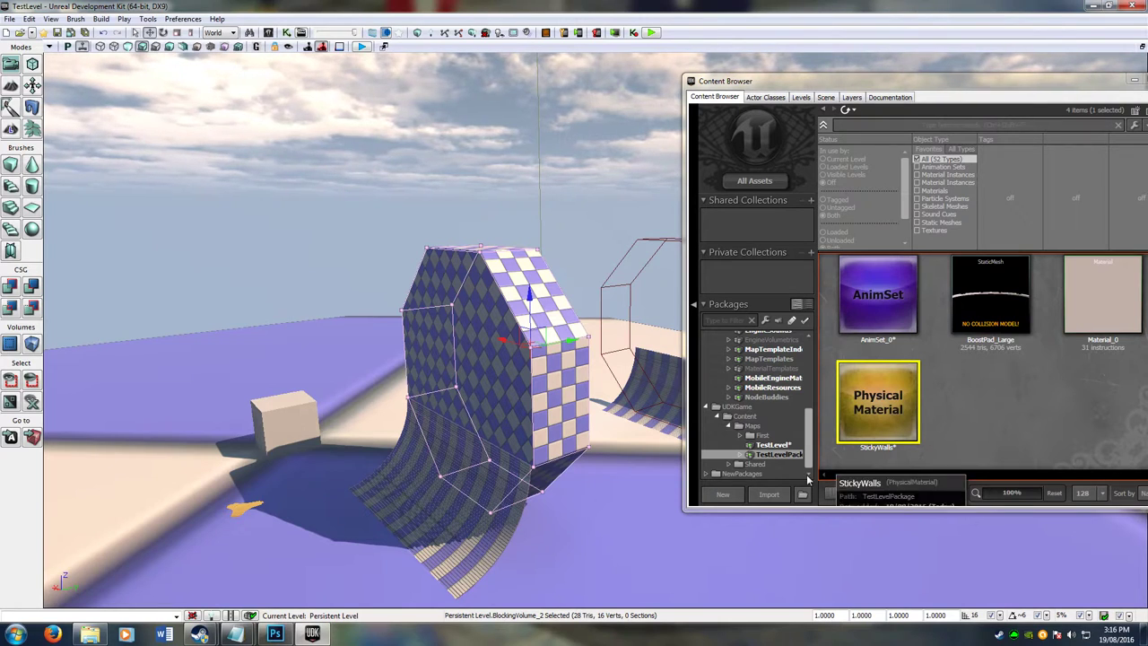
right_click(788, 459)
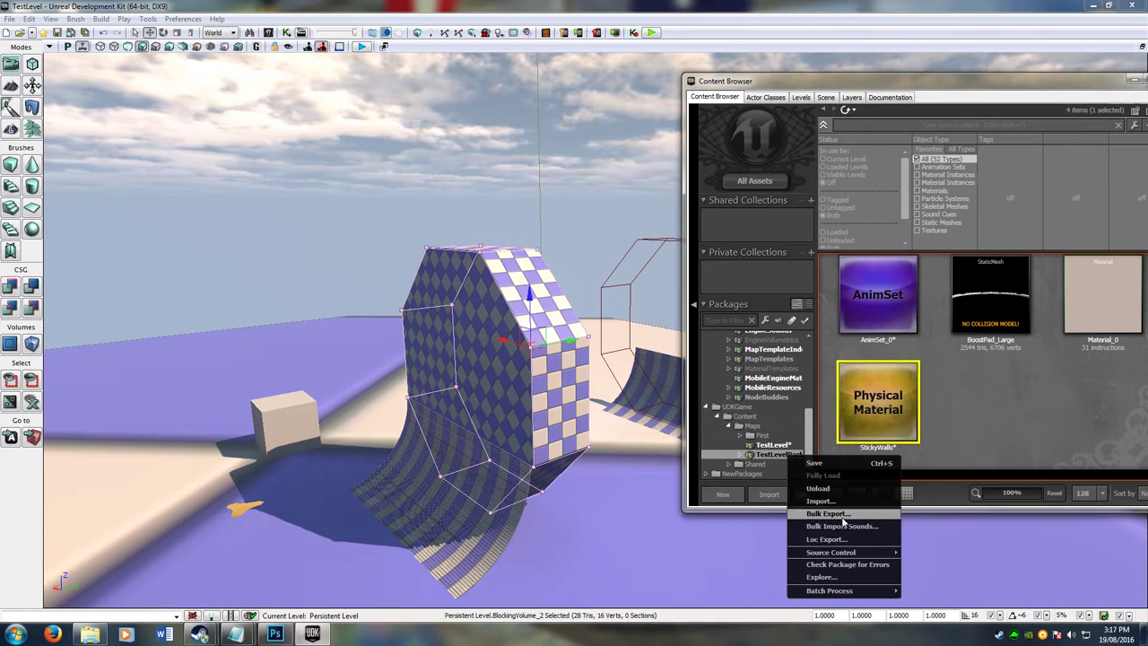
left_click(829, 462)
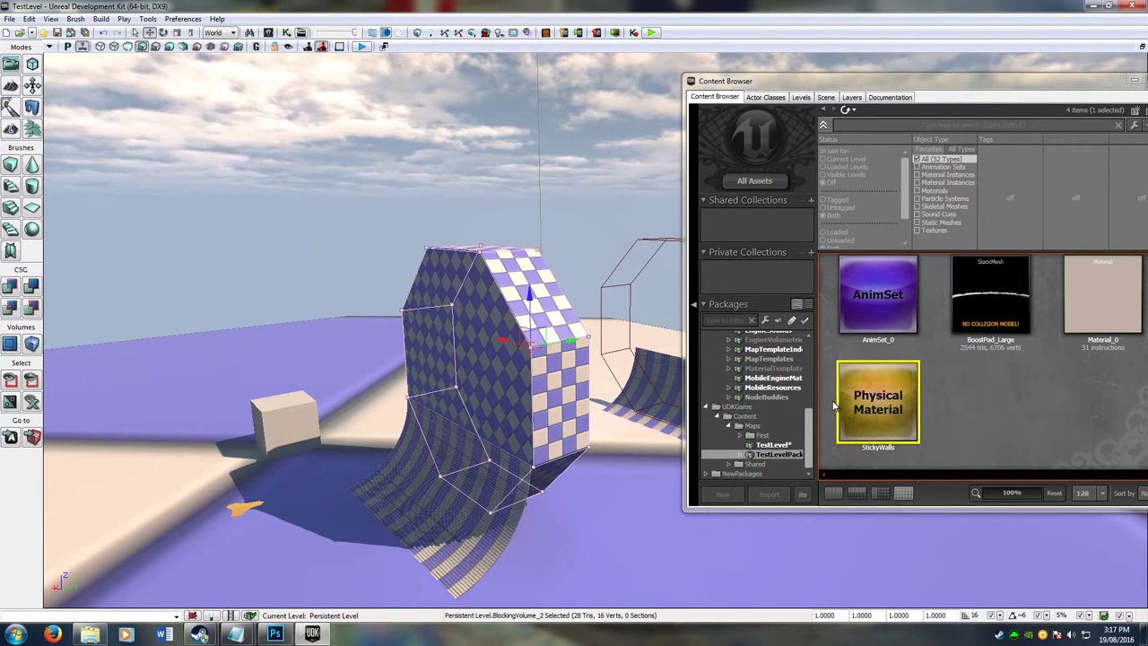
Step: Set the Phys Material Override in the blocking volume's Collision Component to StickyWalls and close its properties
double_click(531, 365)
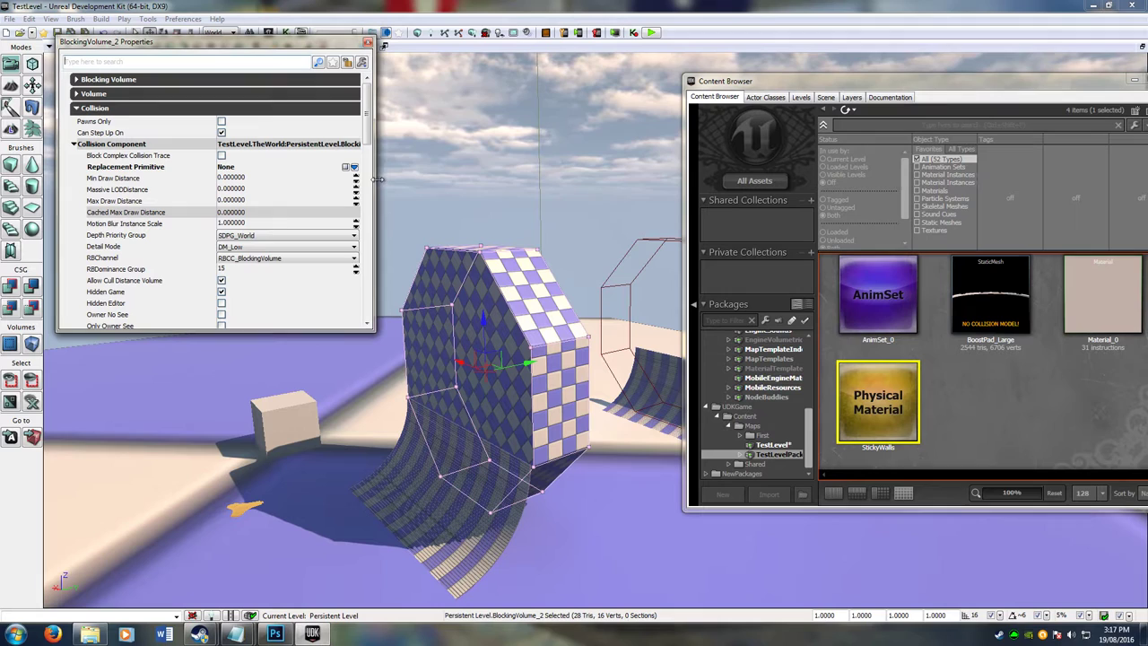
left_click_drag(367, 115, 367, 114)
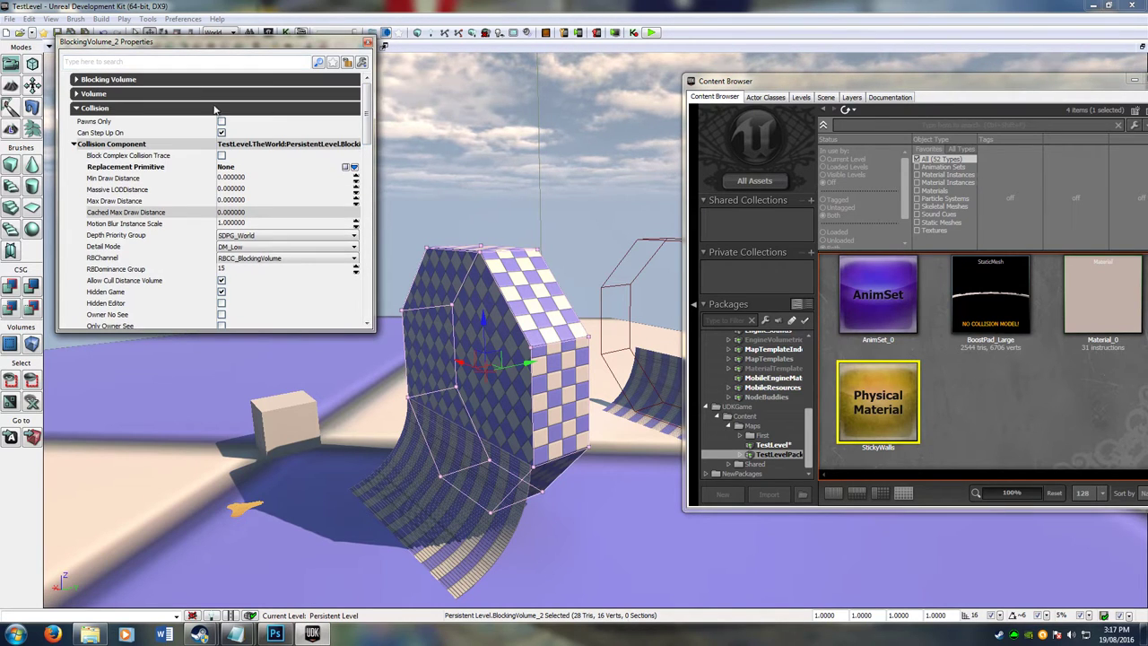
left_click(76, 109)
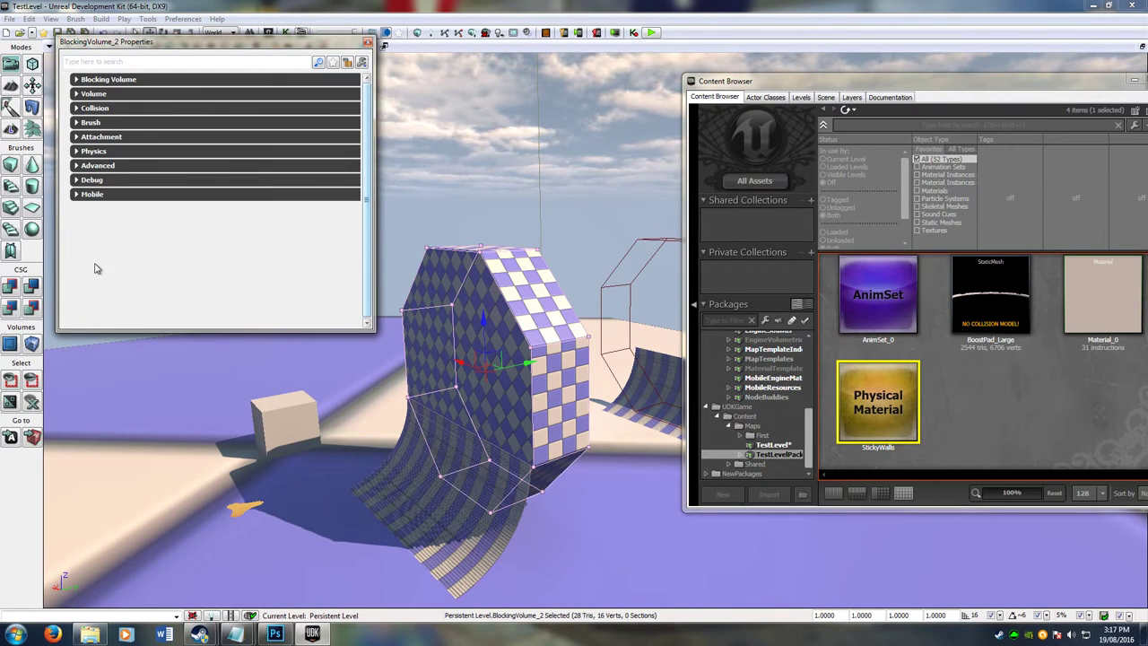
left_click(77, 109)
left_click(74, 143)
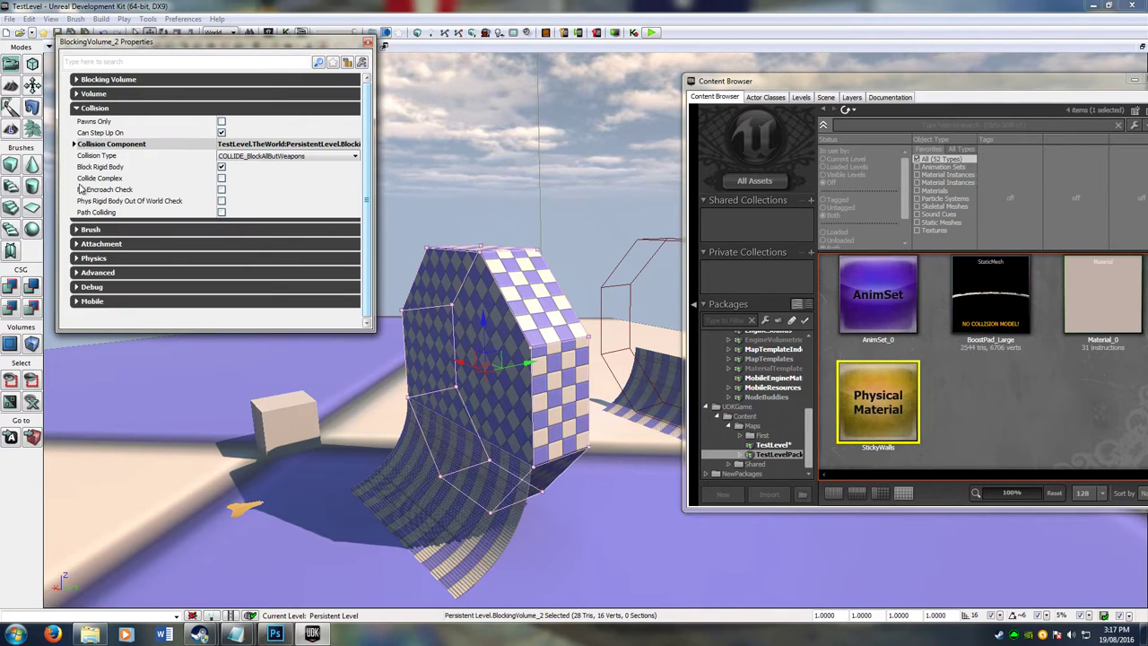
left_click(74, 144)
left_click_drag(375, 133, 386, 271)
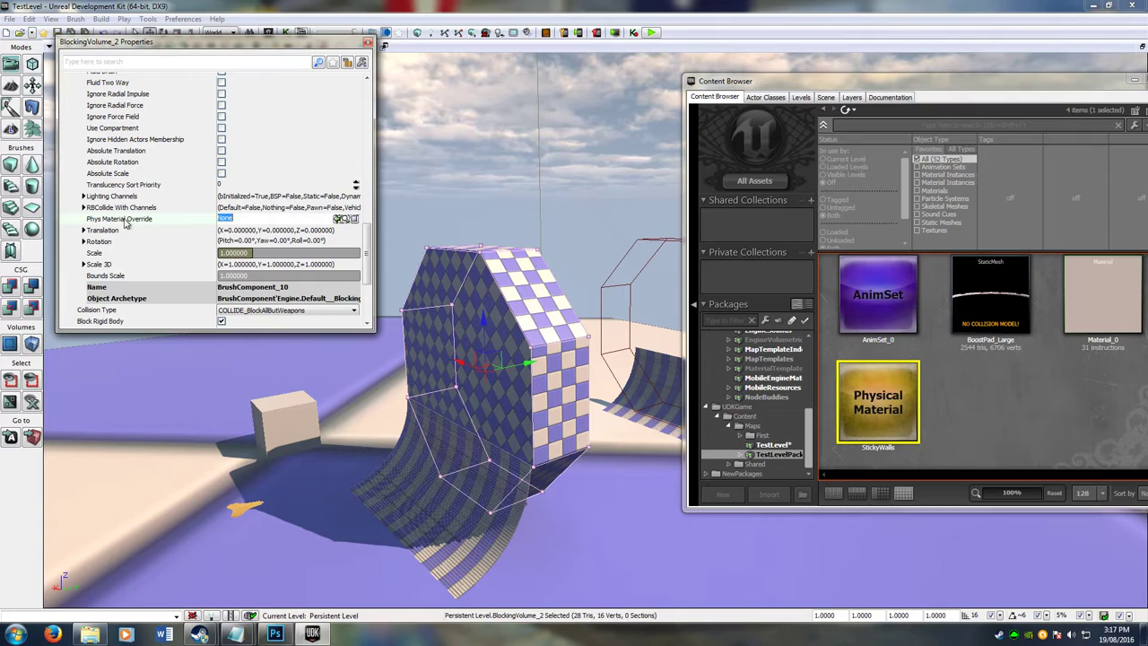
left_click(291, 224)
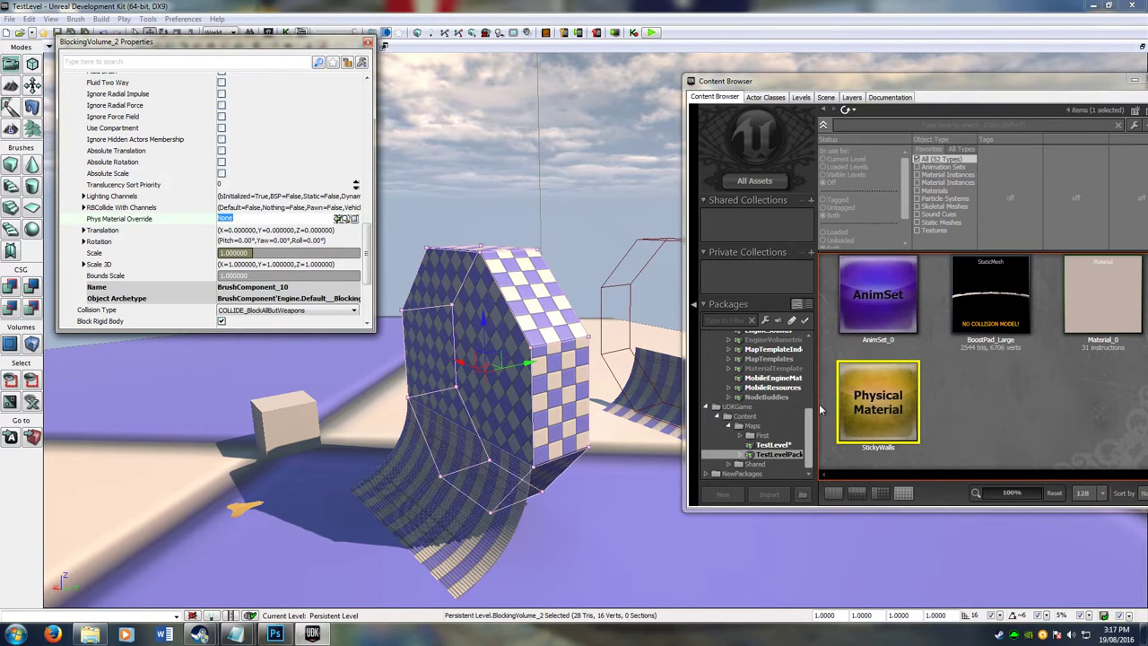
left_click(879, 396)
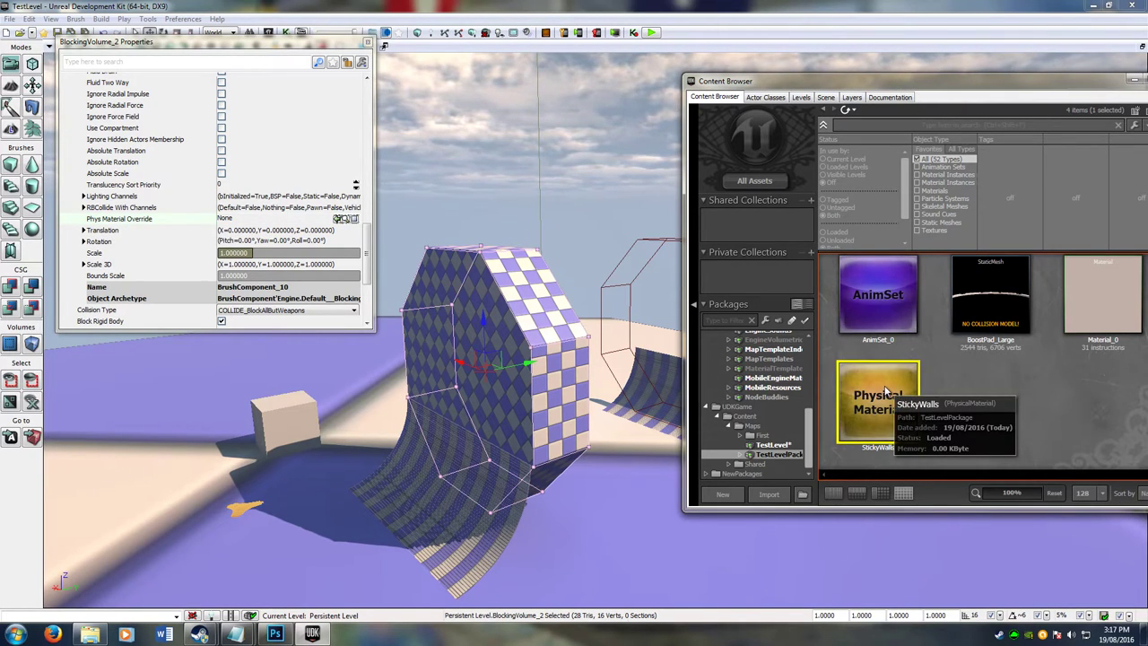
left_click(338, 220)
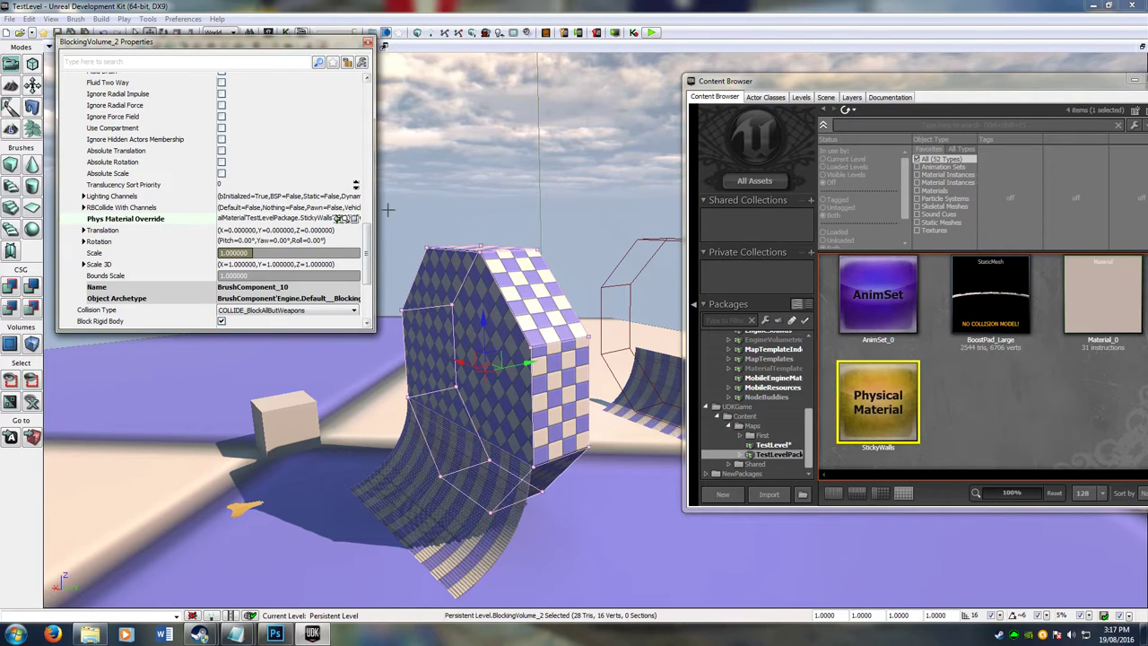
left_click(367, 43)
Step: Close the Content Browser, run Build All on the level, dismiss the Map Check and save TestLevel
left_click_drag(881, 82, 773, 78)
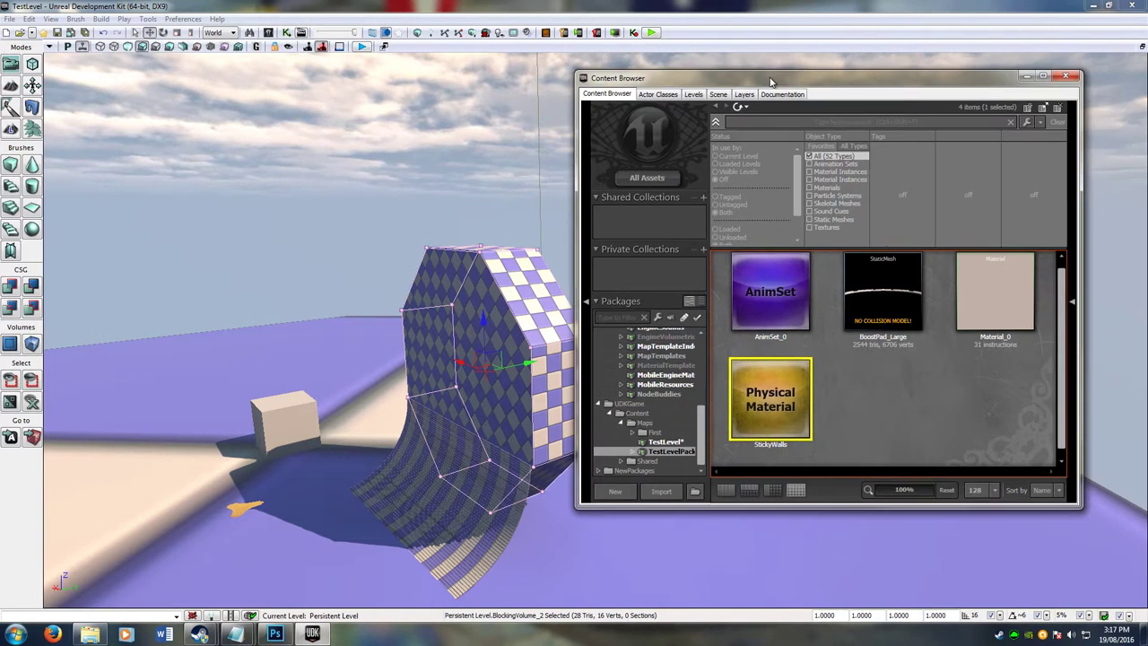
left_click(1074, 81)
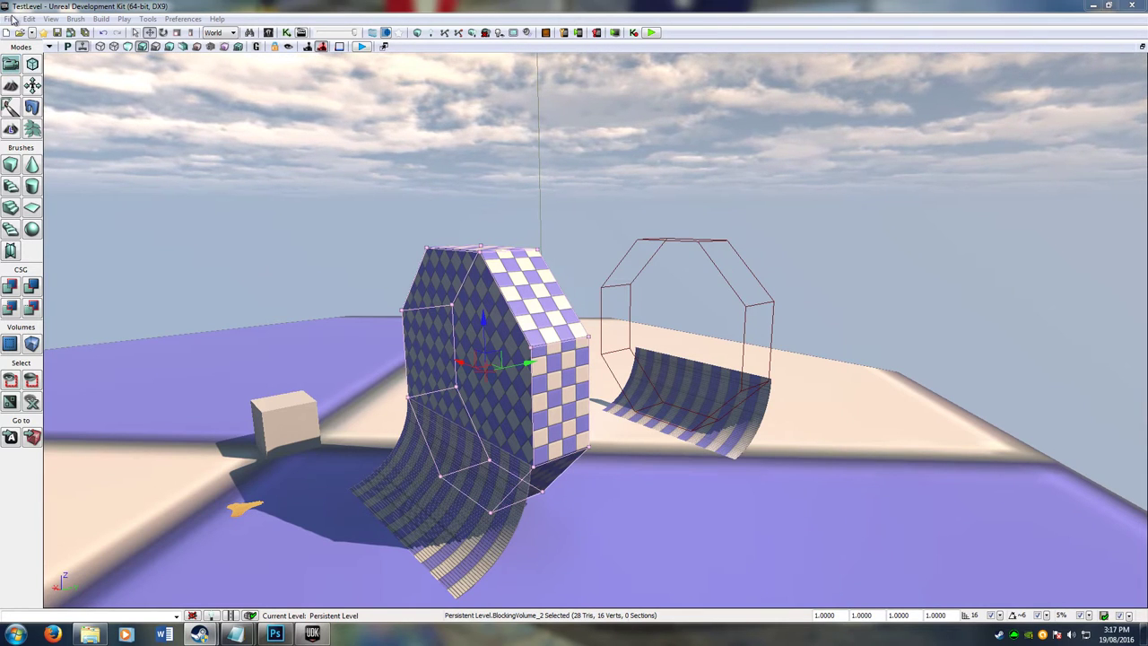
left_click(100, 19)
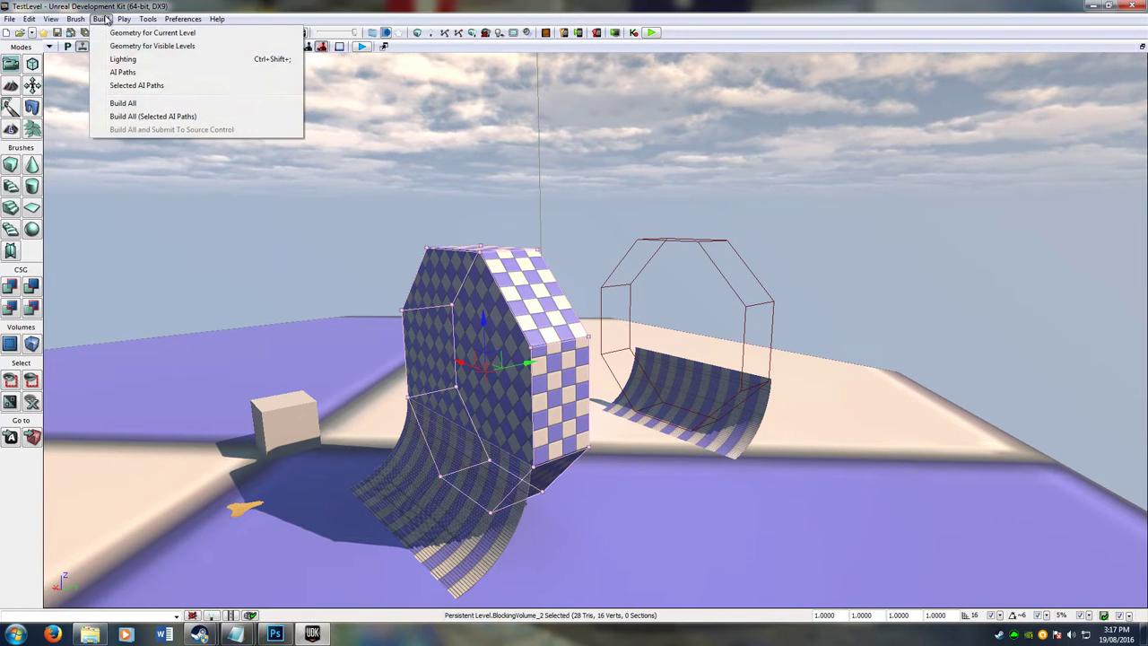
left_click(123, 103)
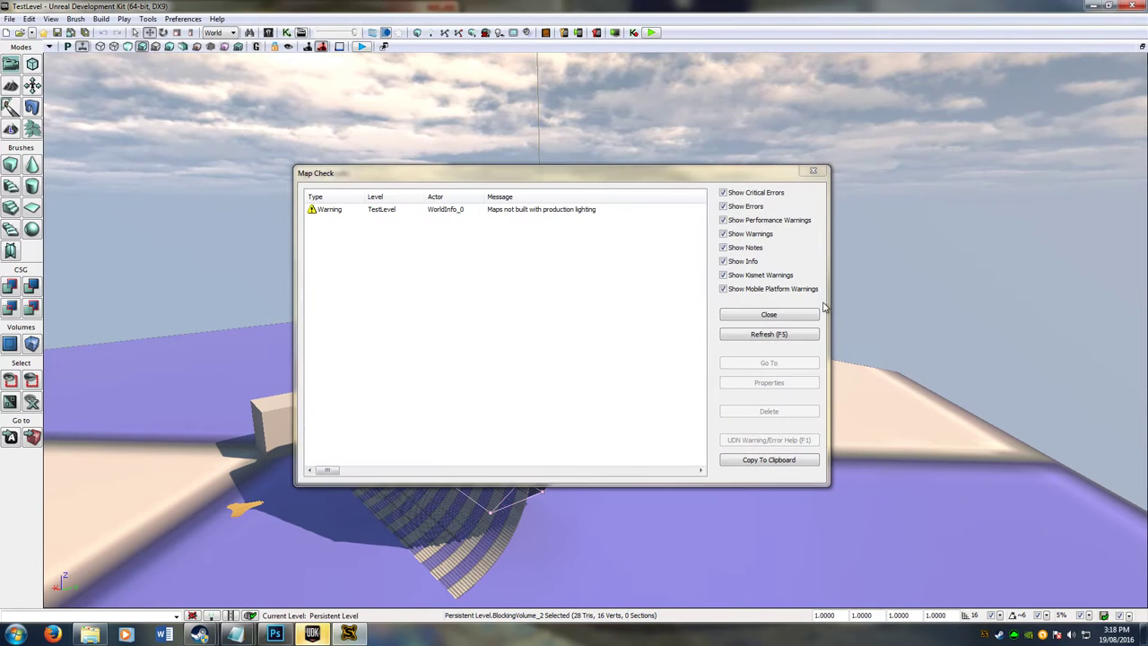
left_click(763, 314)
left_click(9, 19)
left_click(52, 104)
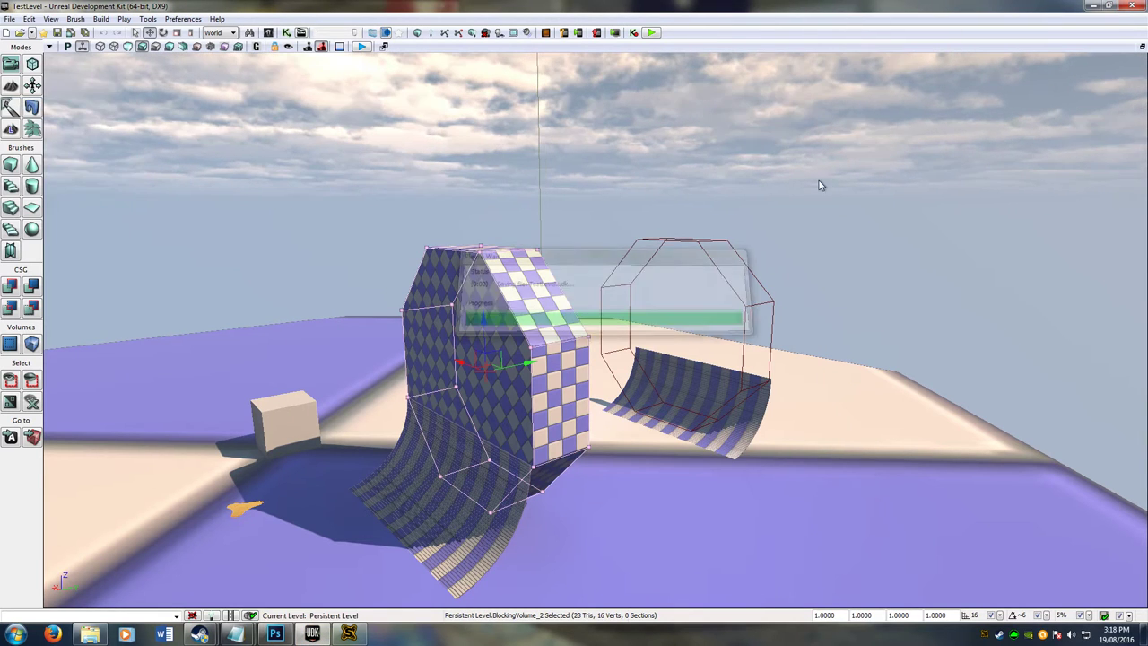
Step: In Windows Explorer, delete TestLevel.upk and TestLevelPackage.upk from the Rocket League mods folder
left_click(90, 634)
left_click_drag(777, 129, 306, 133)
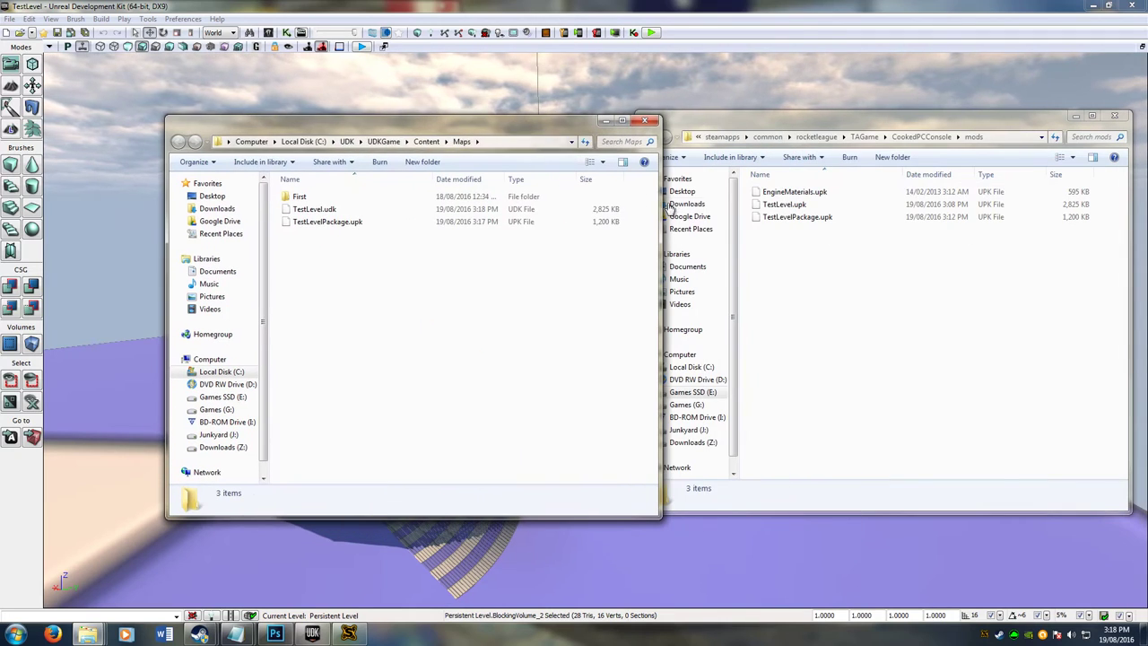
left_click(830, 217)
left_click(833, 208, "shift")
key("Delete")
key("Return")
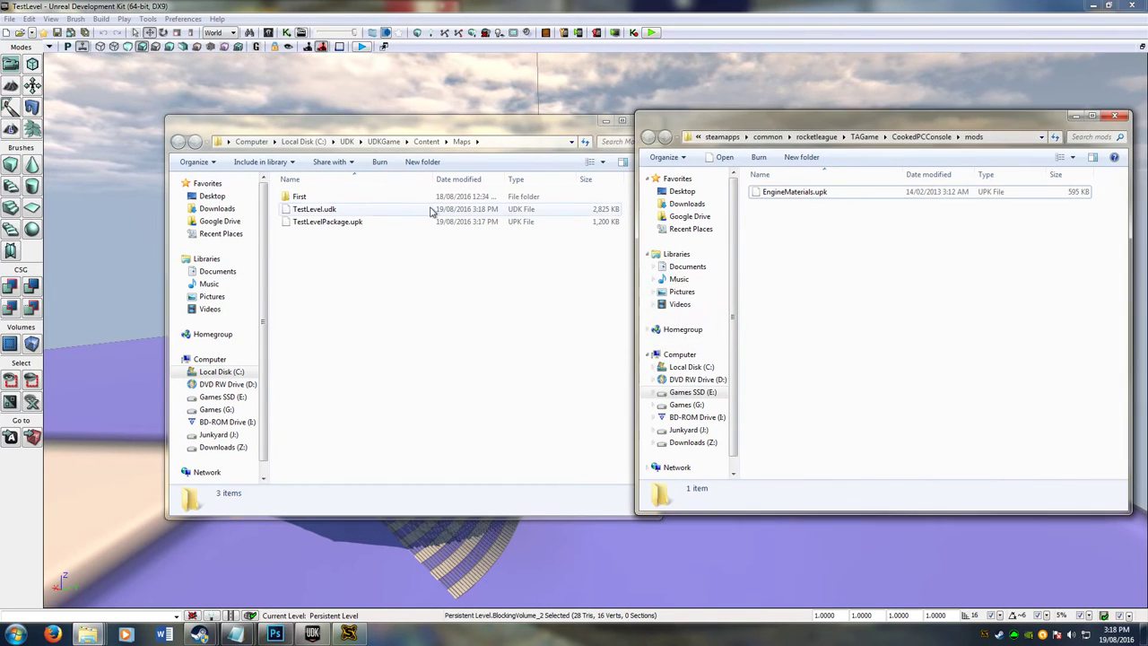
Step: Copy TestLevel.udk and TestLevelPackage.upk from the UDKGame Maps folder into the Rocket League mods folder
left_click(431, 210)
left_click(365, 227, "shift")
right_click(366, 211)
left_click_drag(342, 213, 815, 254)
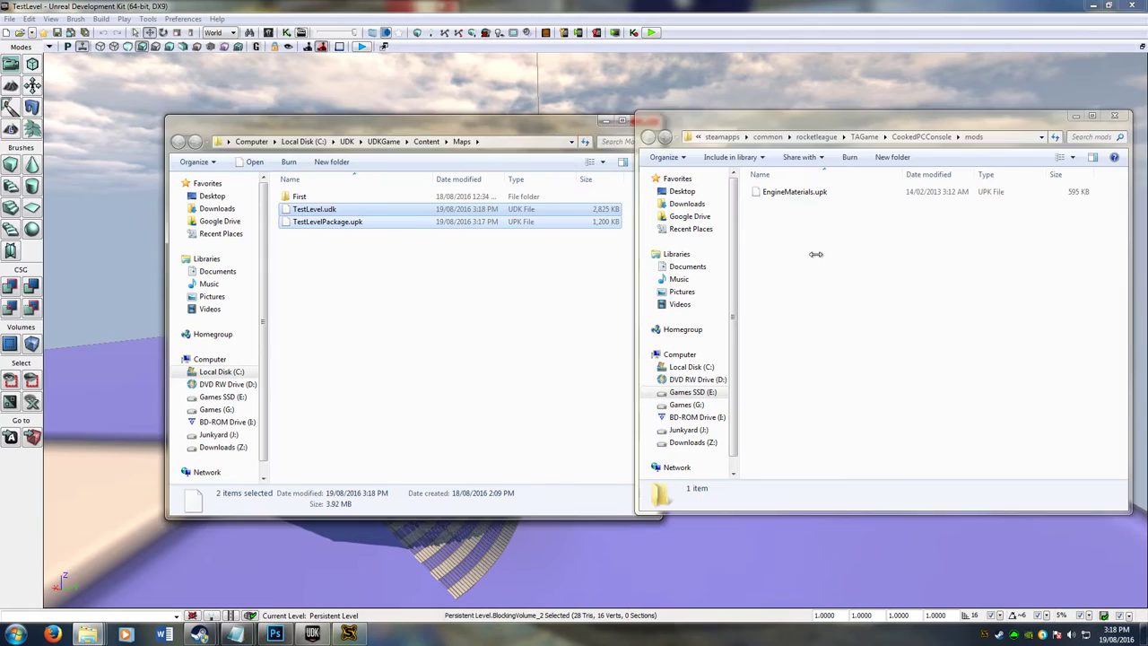
Step: Rename the copied TestLevel.udk in the mods folder to TestLevel.upk, accepting the file extension change
left_click(800, 205)
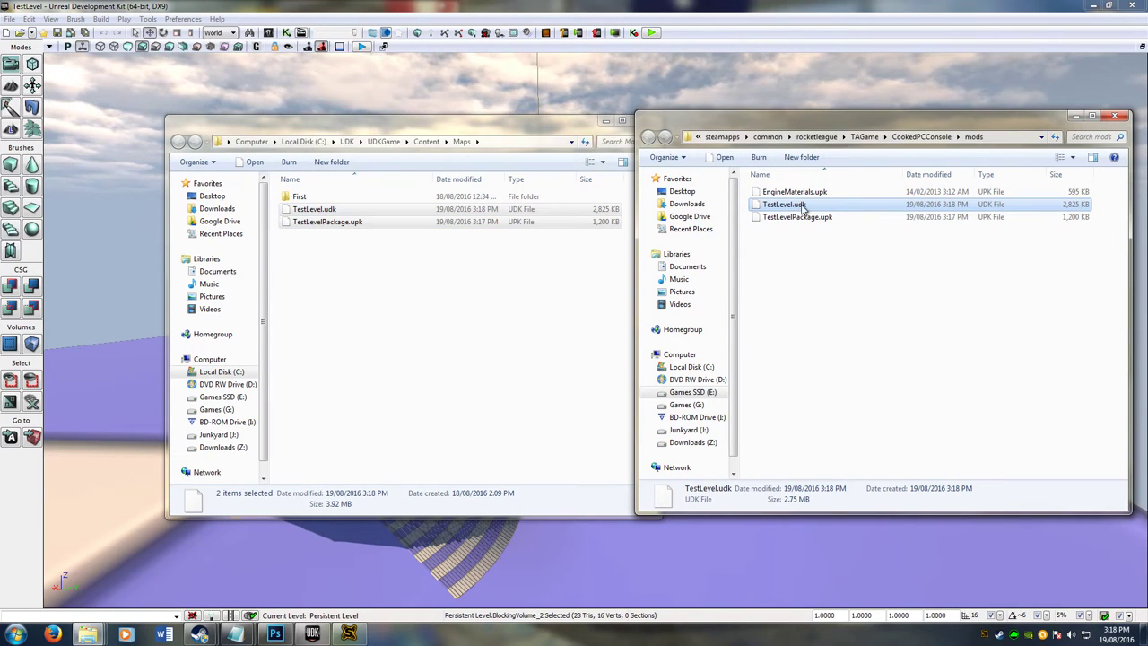
left_click(804, 206)
key("BackSpace")
type("p")
key("Return")
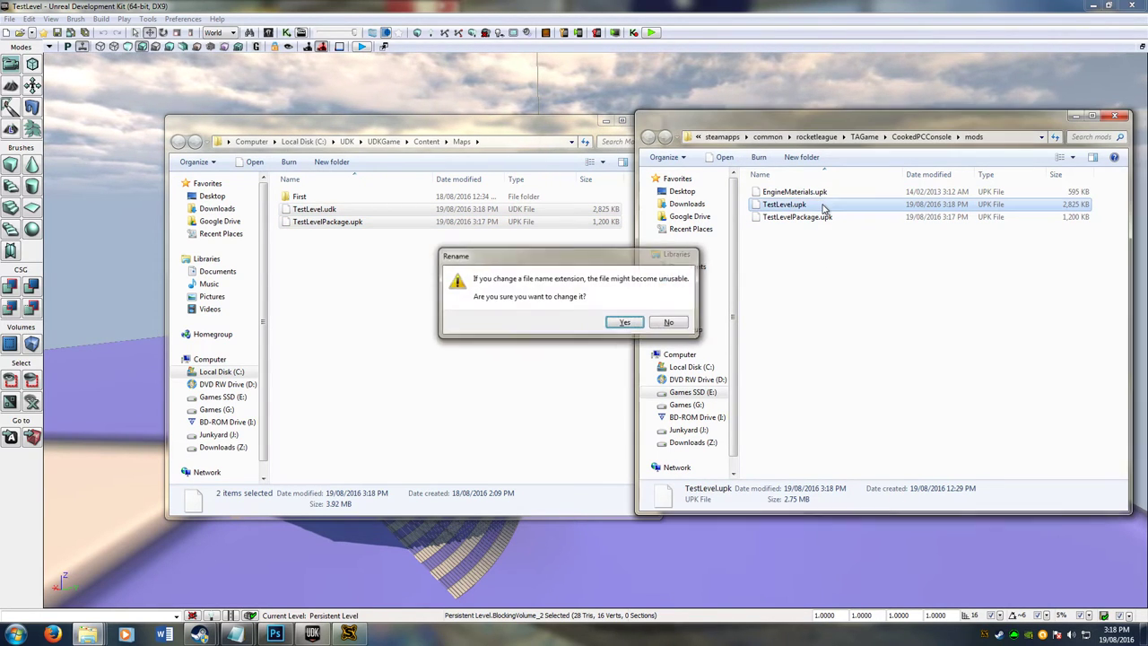
key("Return")
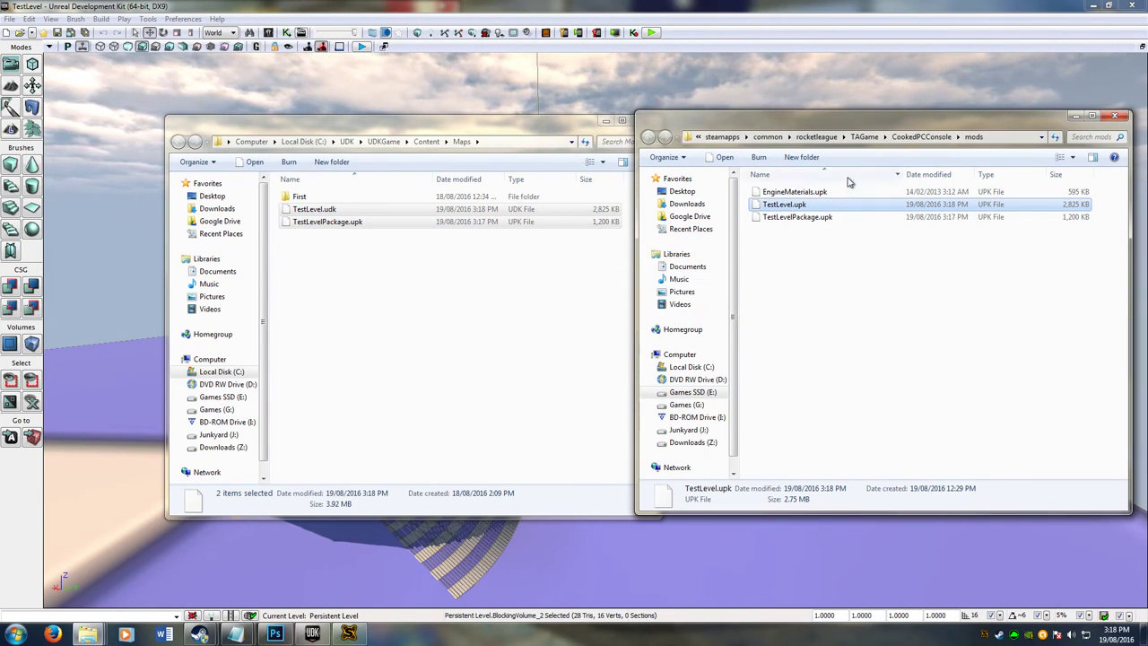
Step: Close both Explorer windows, the UDK editor and the Swarm Agent
left_click(1116, 117)
left_click(649, 123)
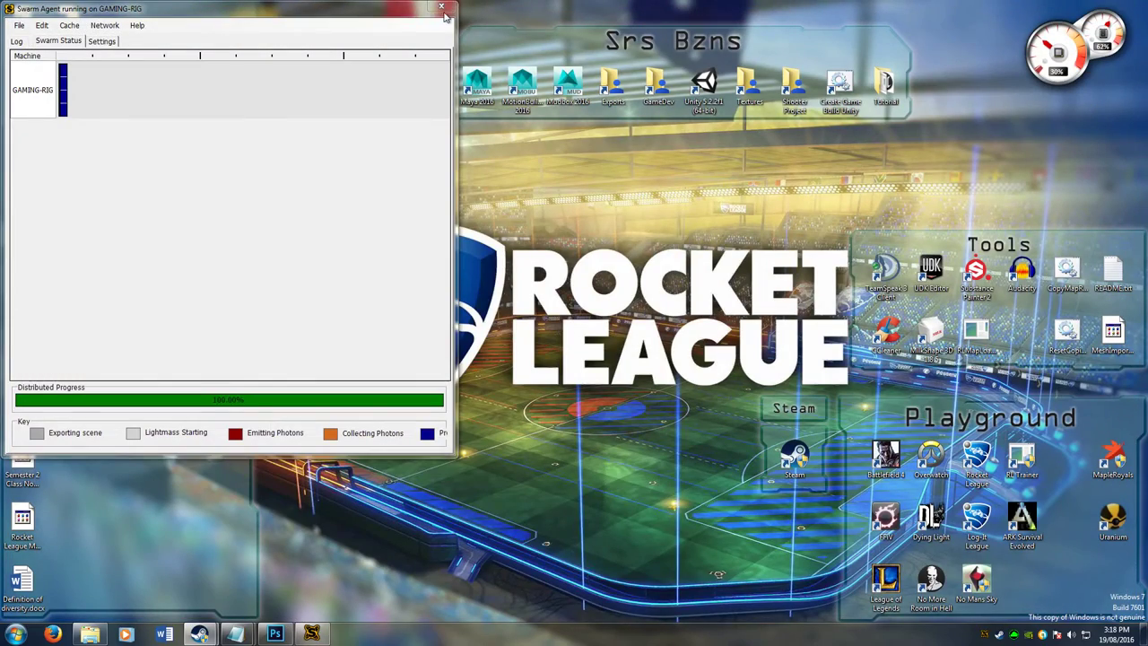
left_click(443, 8)
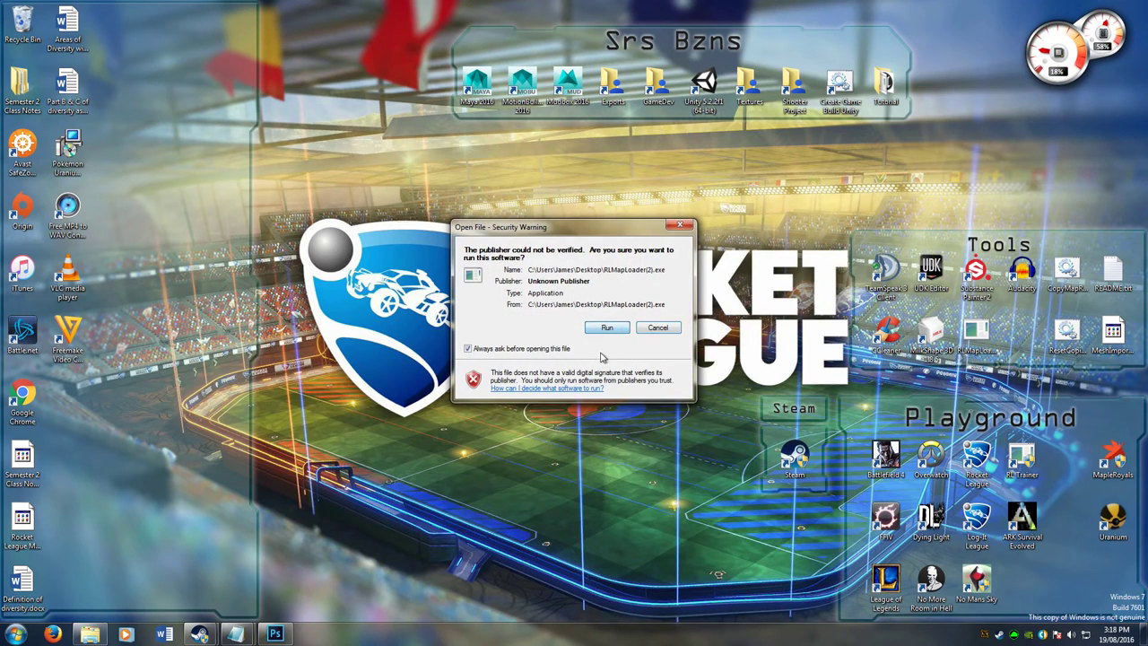
Step: Run RL Map Loader from the desktop and load TestLevel.upk as the current freeplay map
left_click(607, 329)
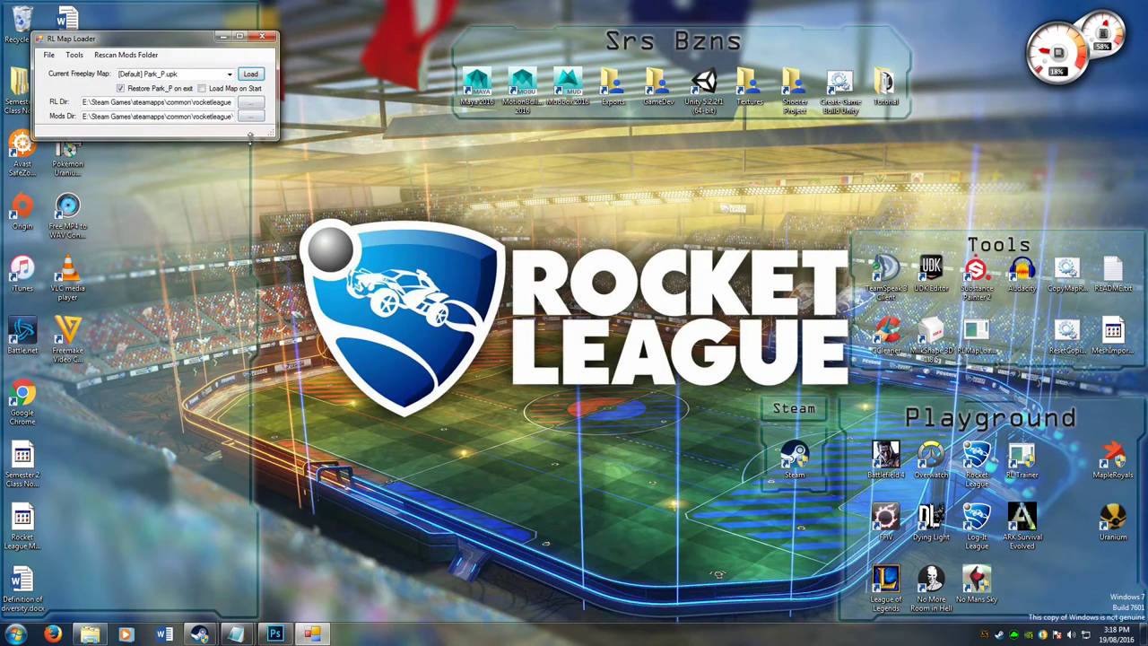
left_click(231, 76)
left_click(176, 94)
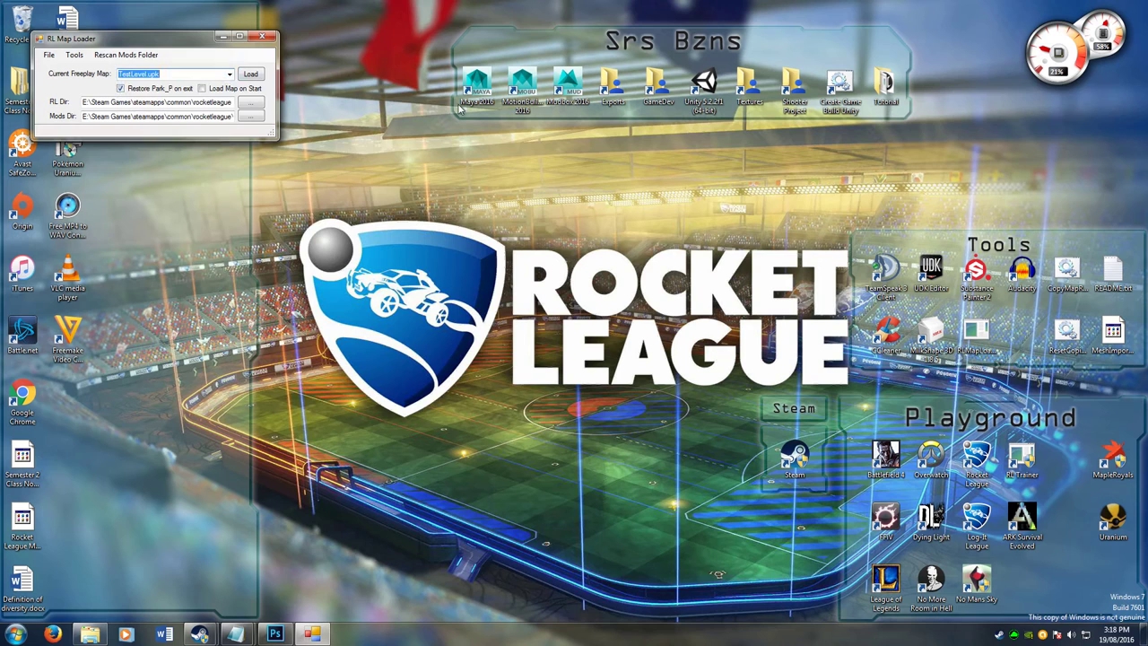
left_click(248, 75)
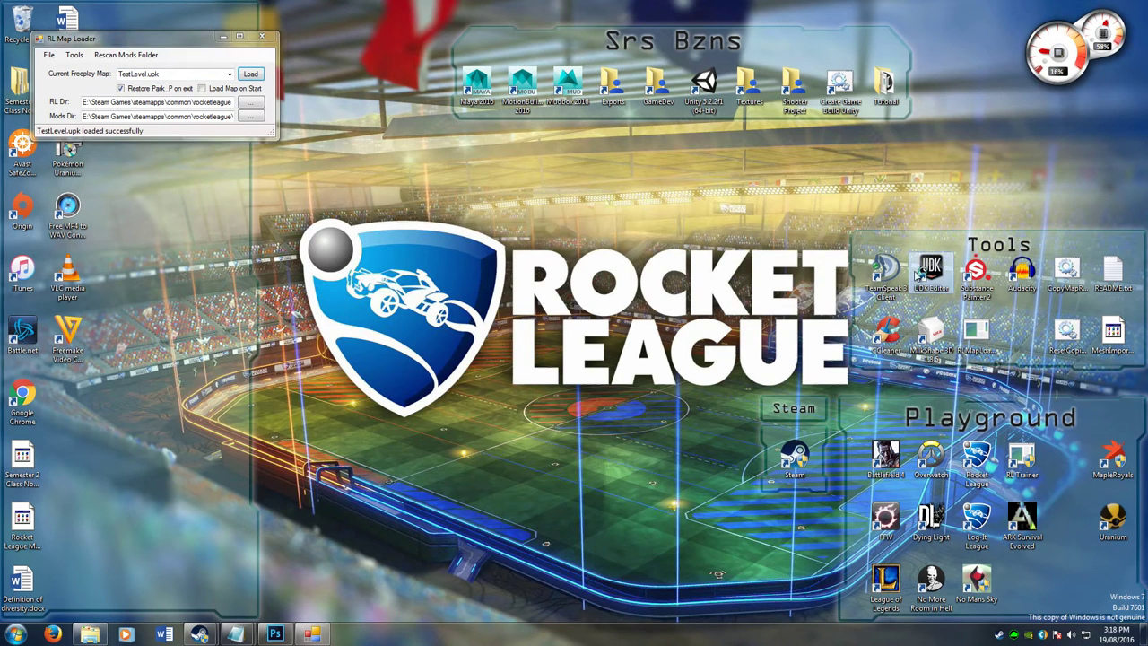
Step: Launch Rocket League from the desktop and close the reopened UDK editor with its Content Browser
double_click(989, 468)
left_click(625, 330)
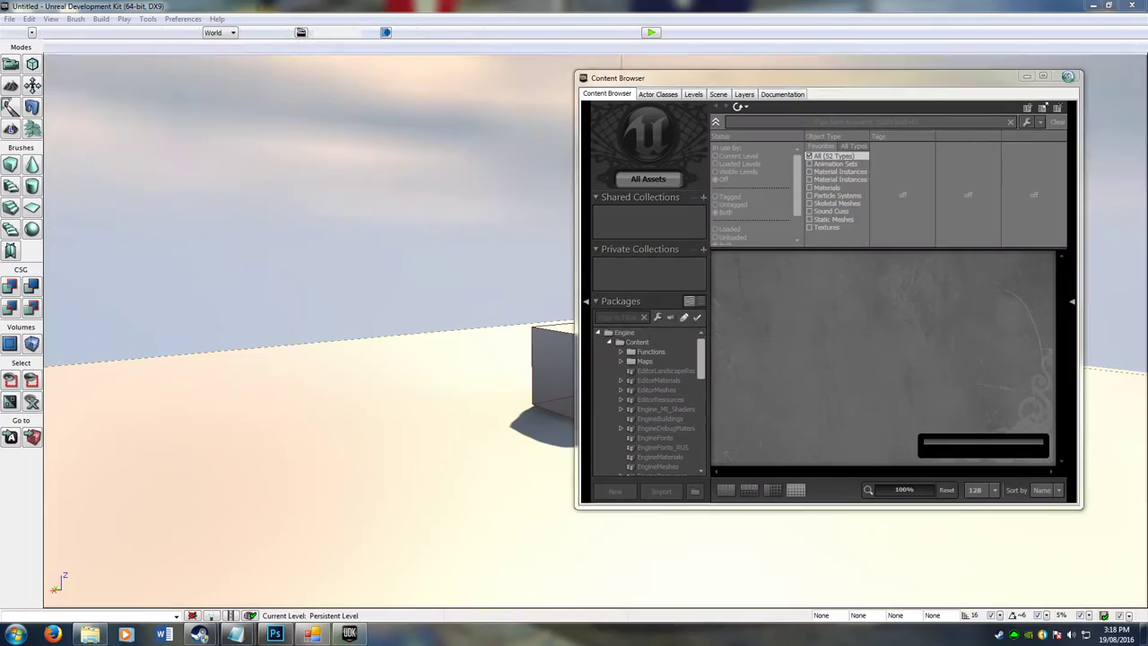
left_click(1066, 77)
left_click(1123, 9)
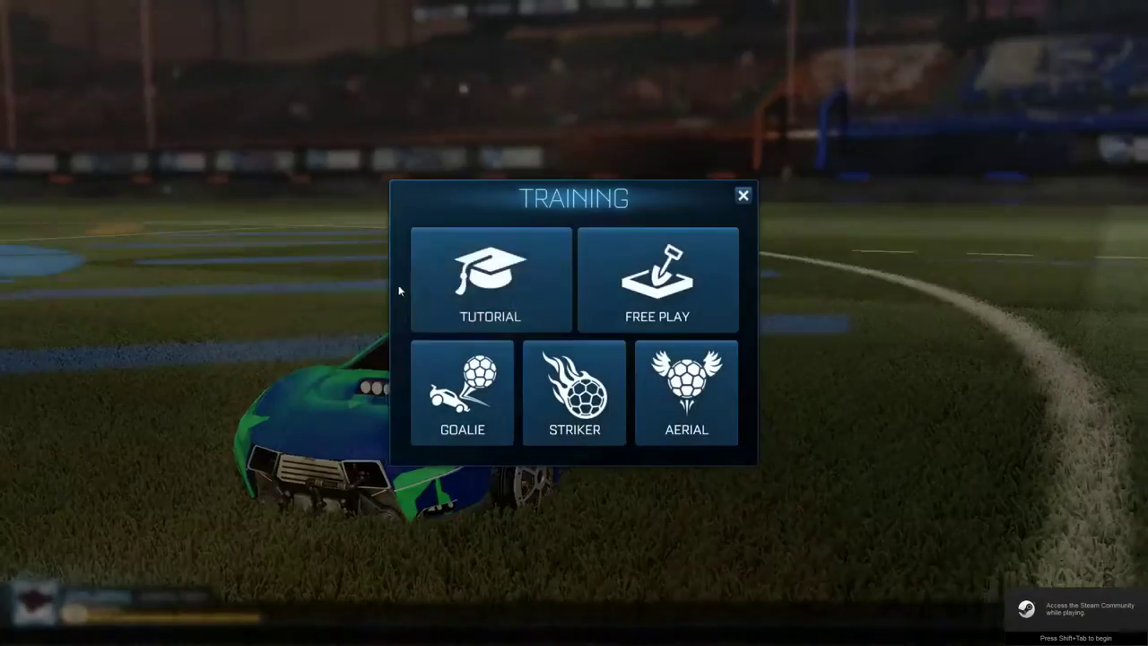
Step: Start Free Play training in Rocket League and drive the car up the curved ramp and checkered wall to test the wheels' grip
left_click(658, 260)
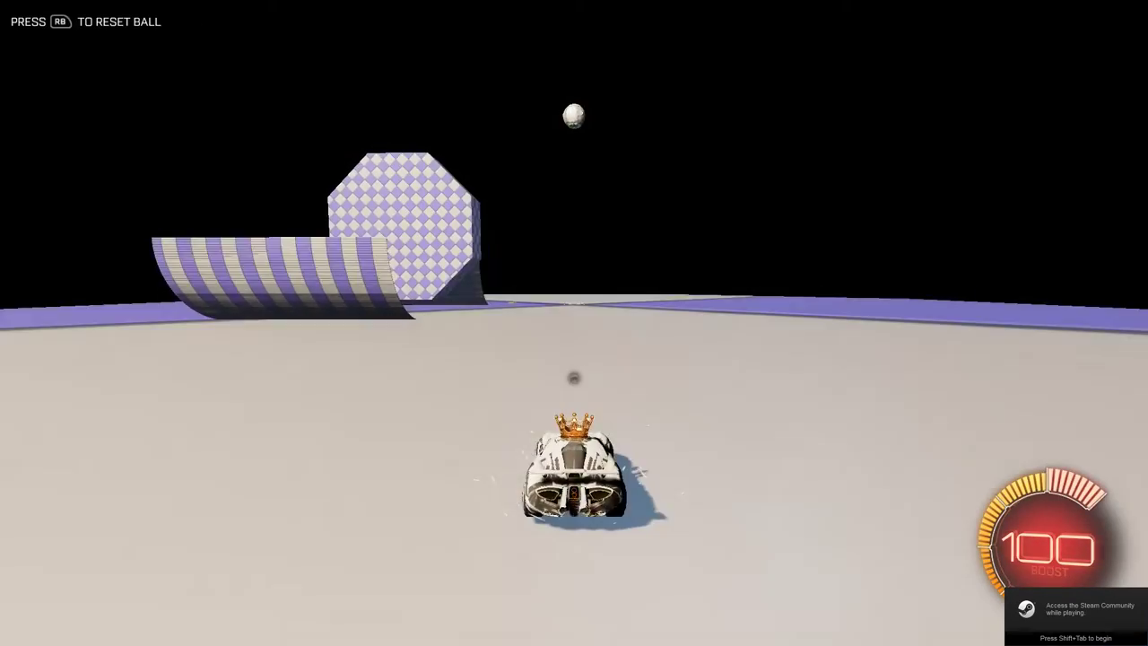
key("w")
key("w")
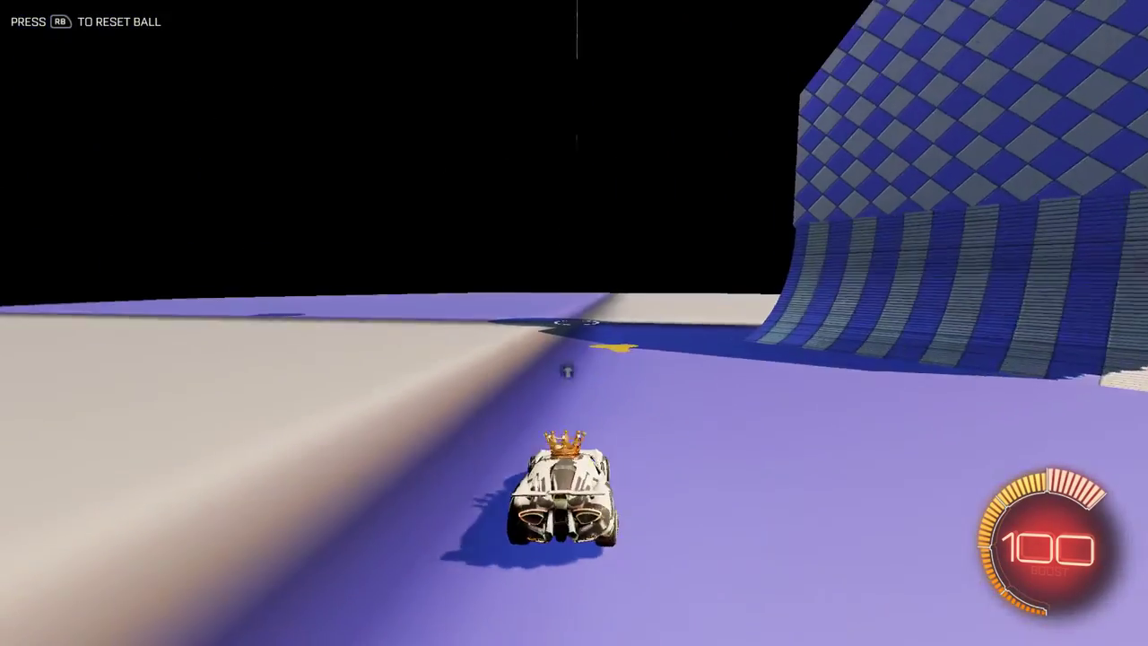
key("d")
key("w")
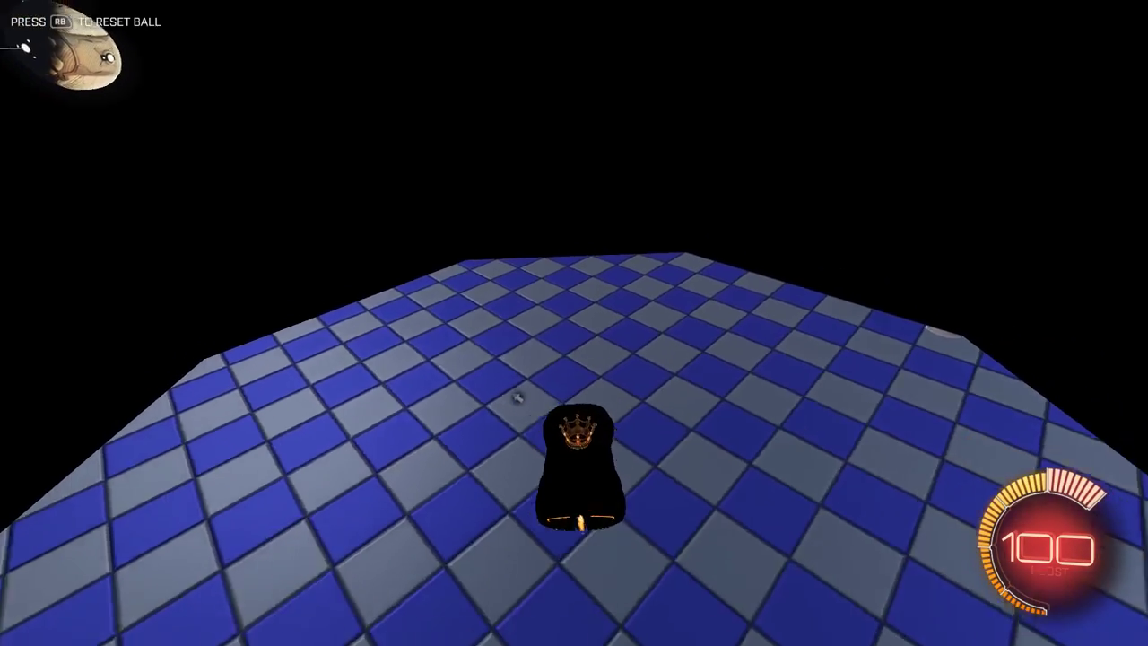
key("w")
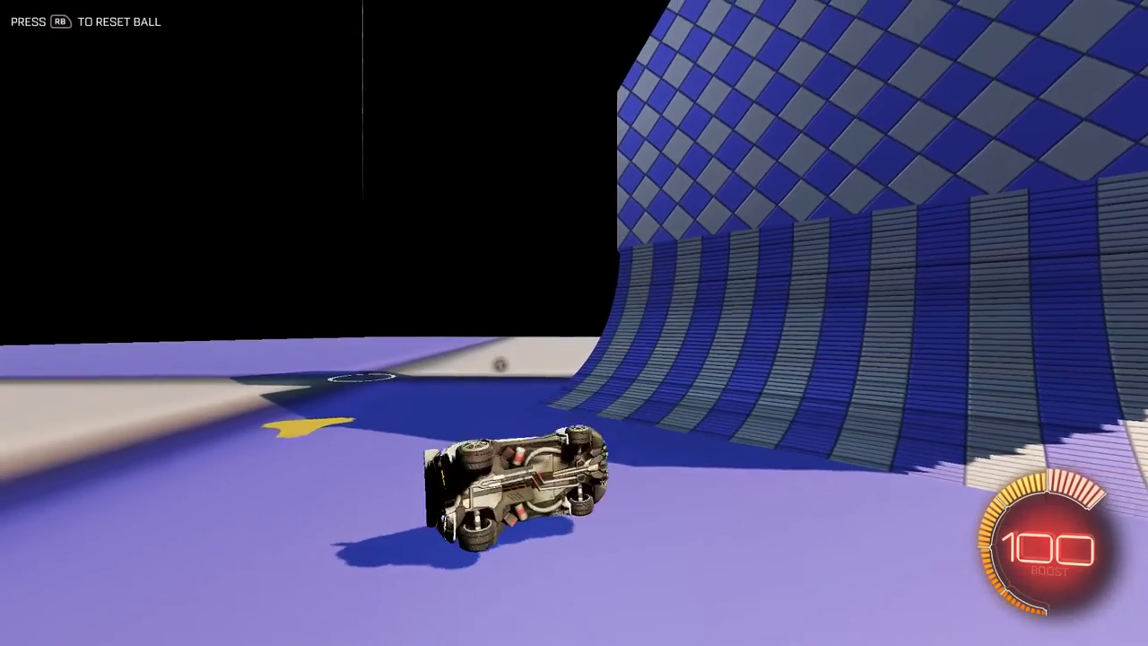
key("space")
key("d")
key("w")
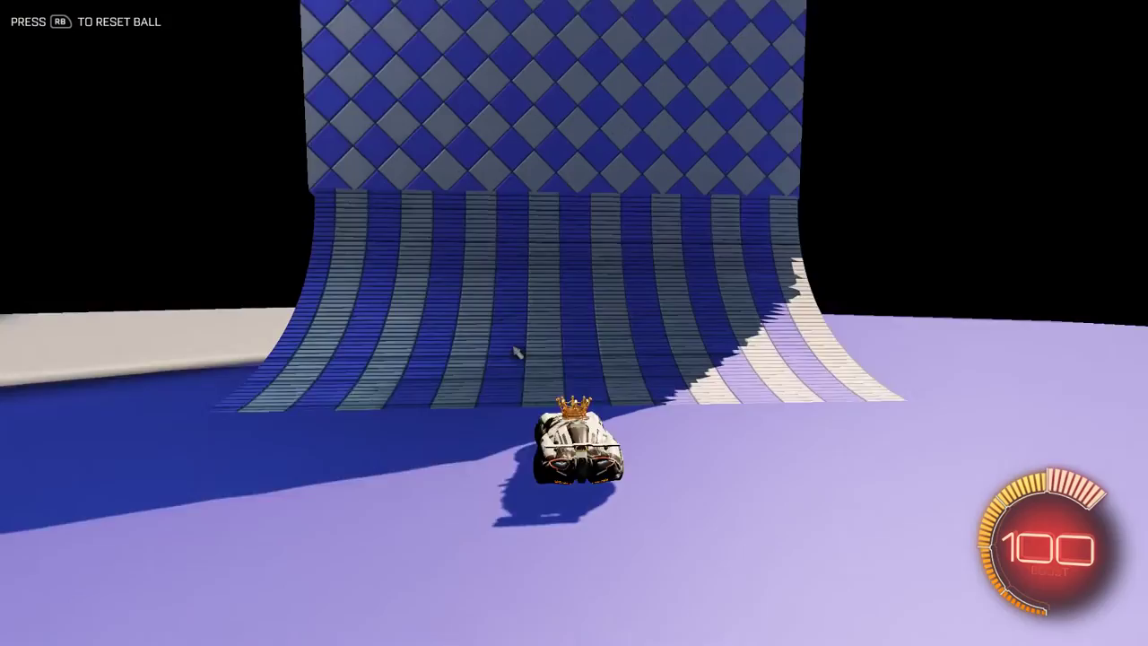
key("w")
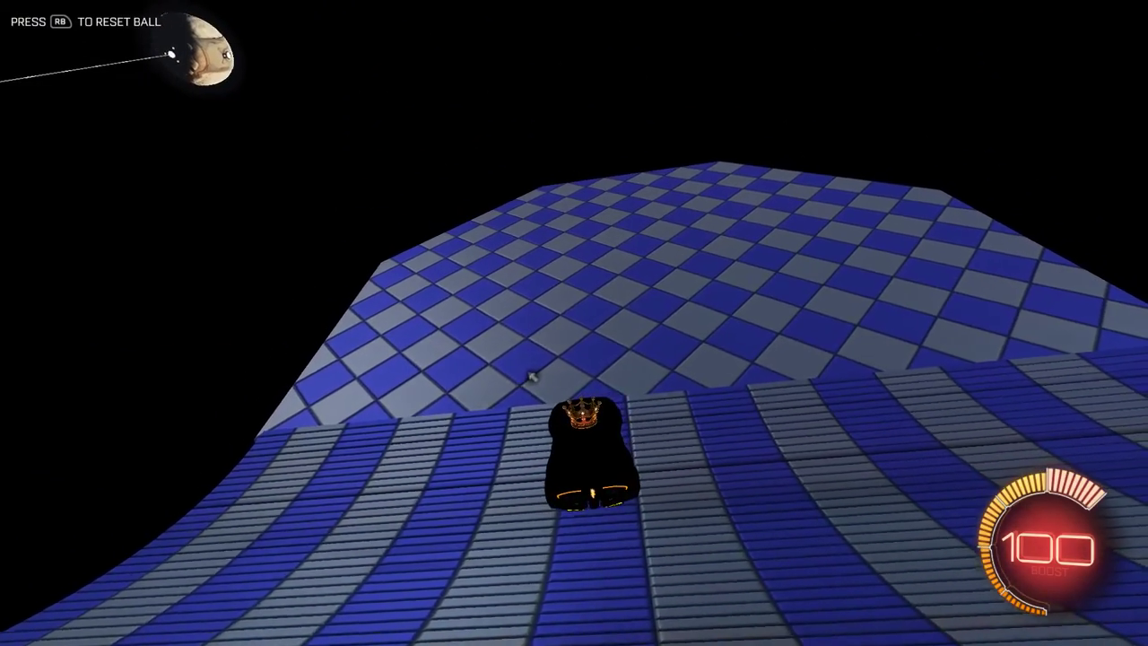
key("w")
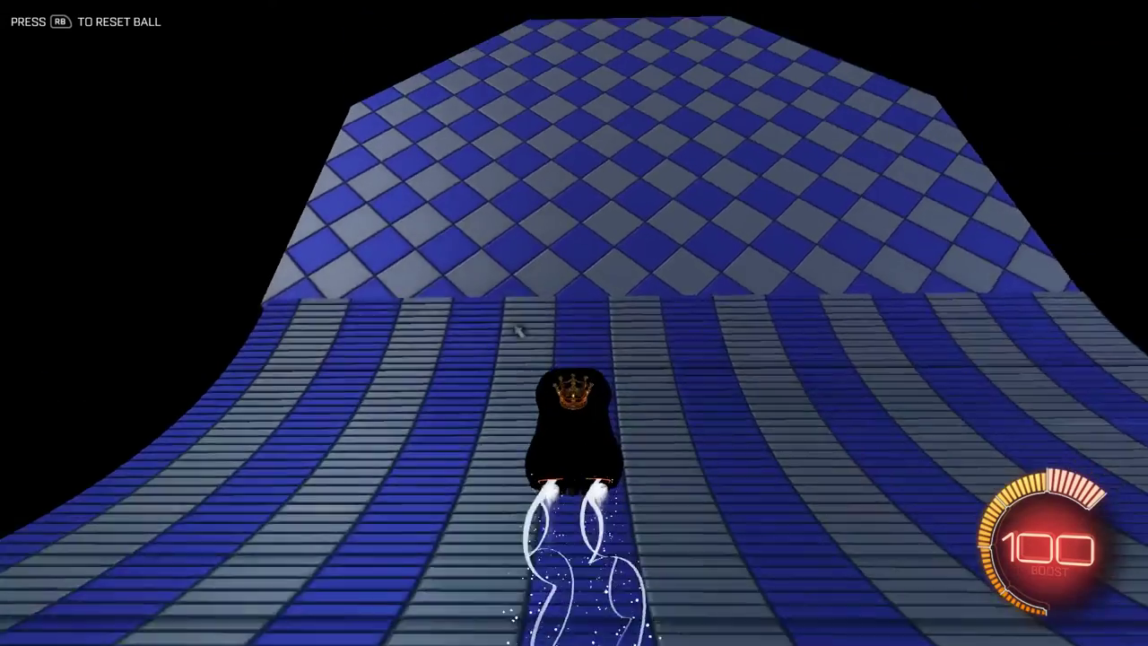
key("w")
key("w")
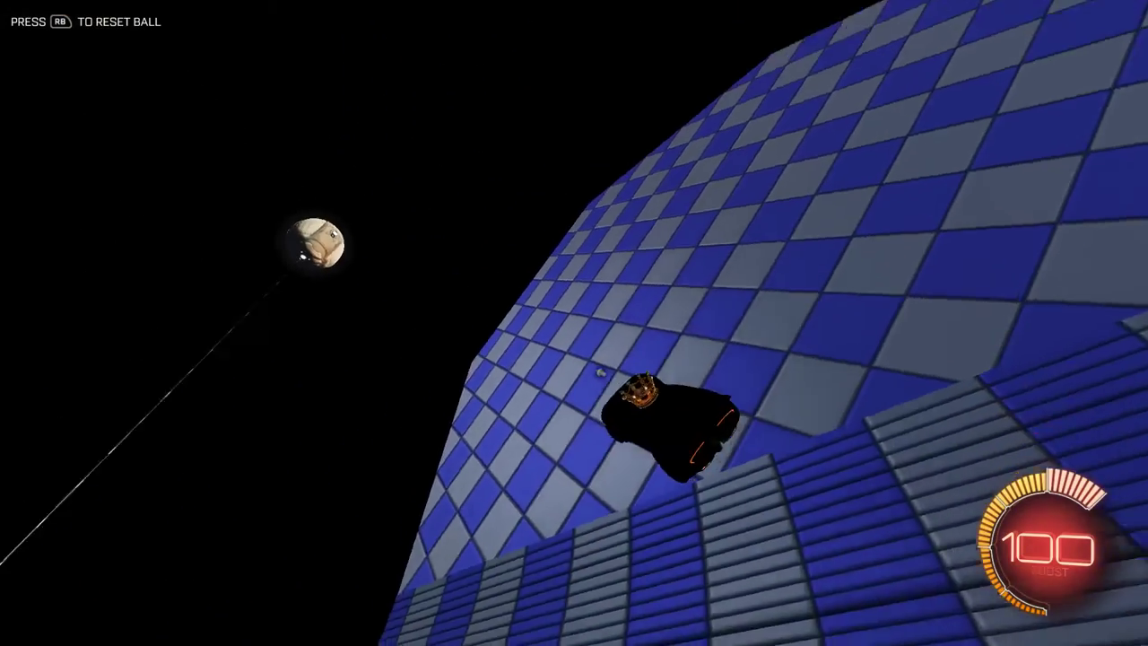
key("w")
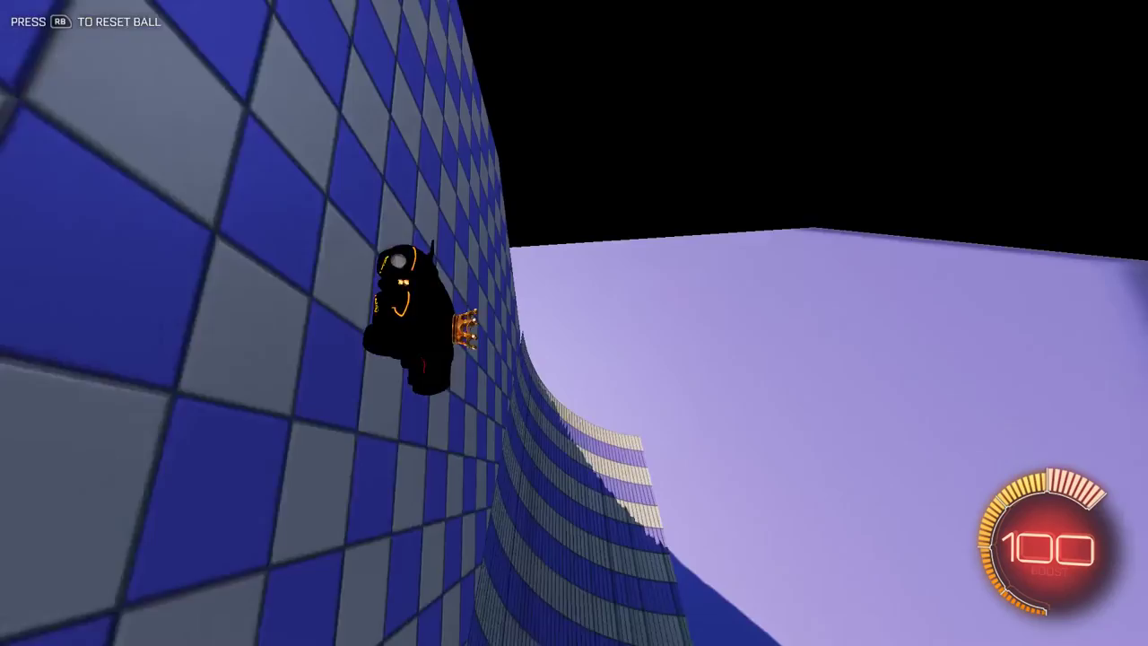
key("w")
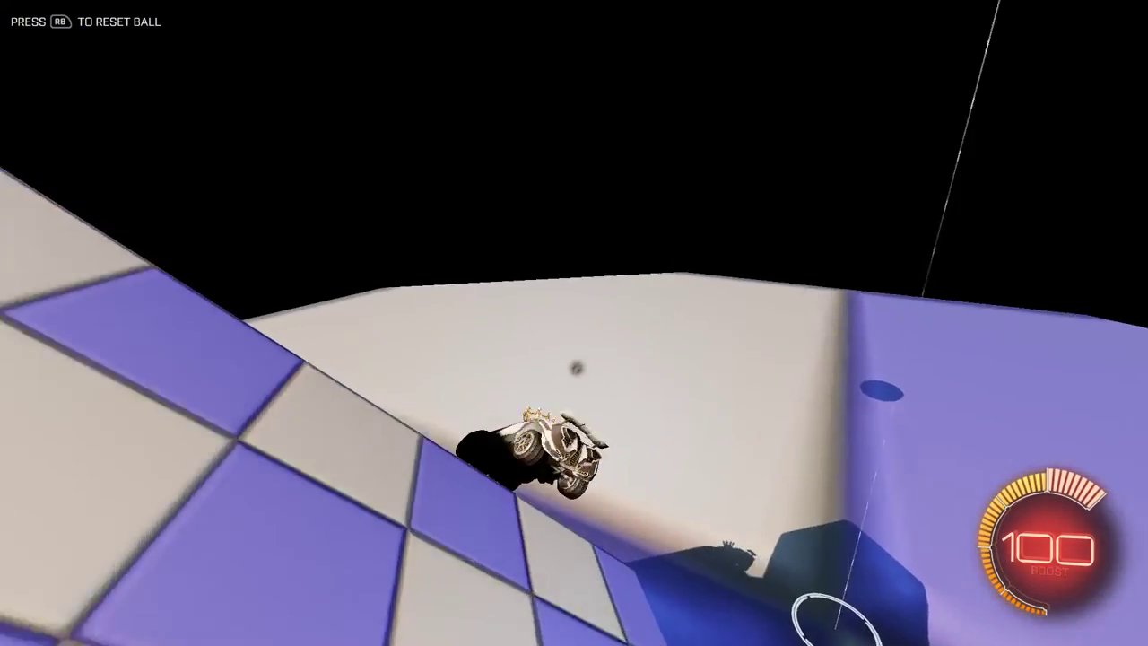
key("w")
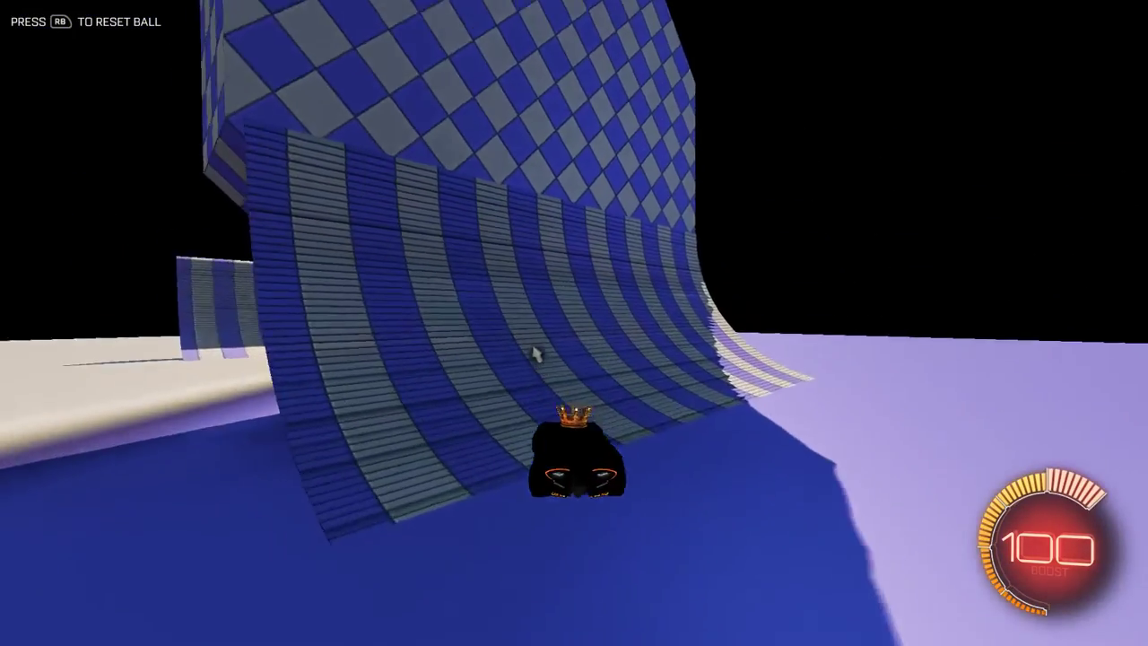
key("w")
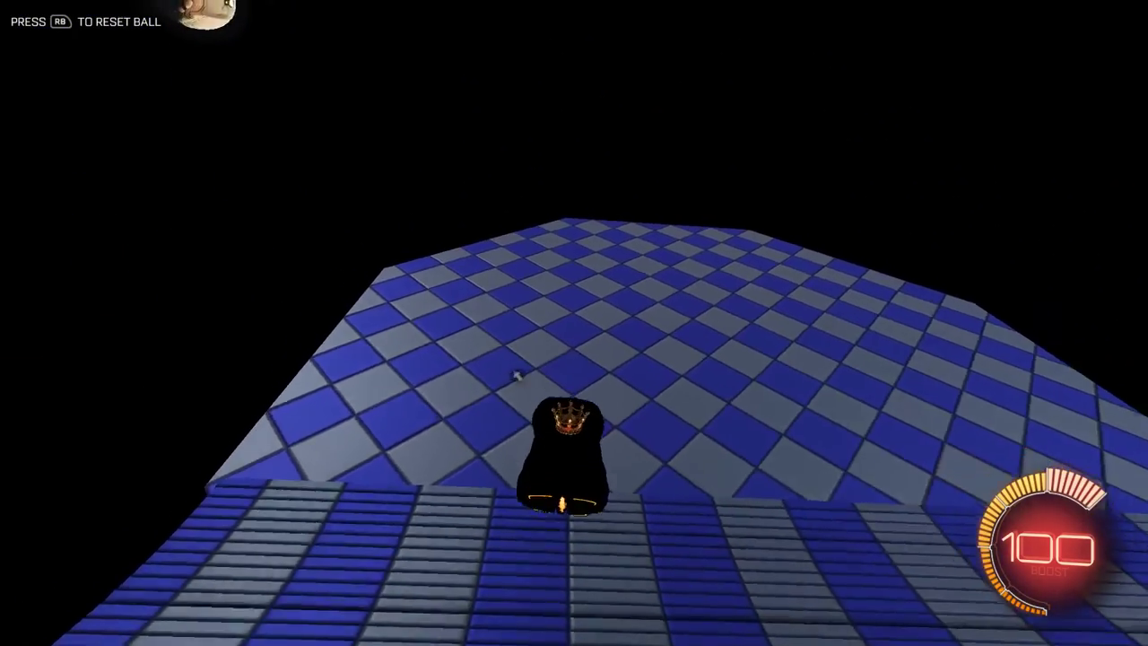
key("w")
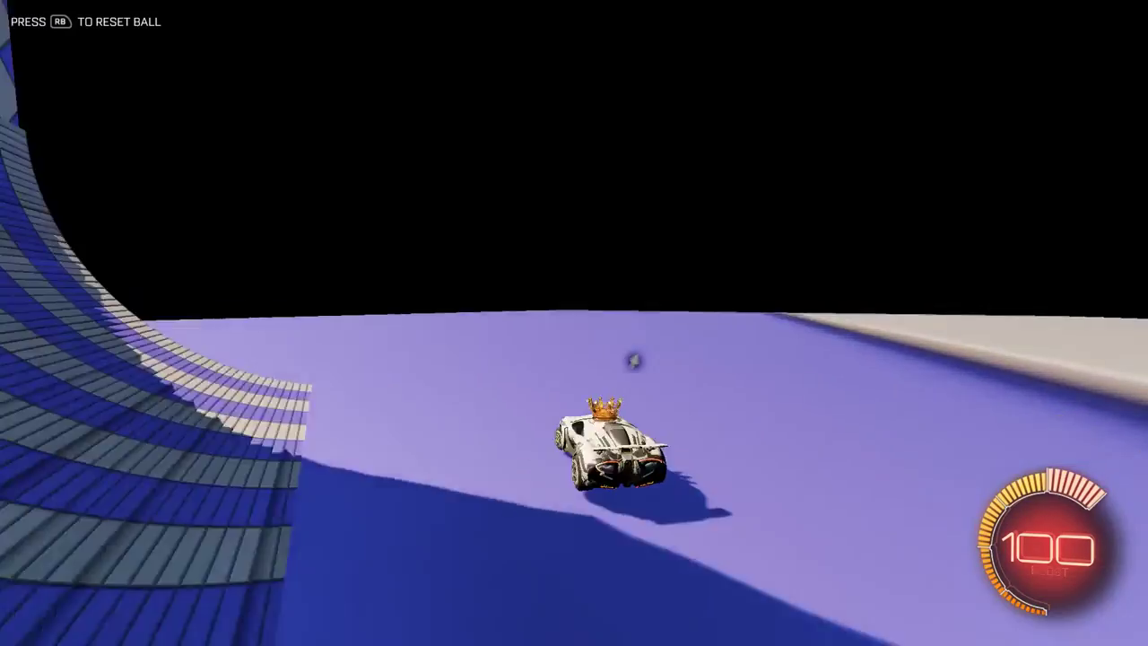
key("w")
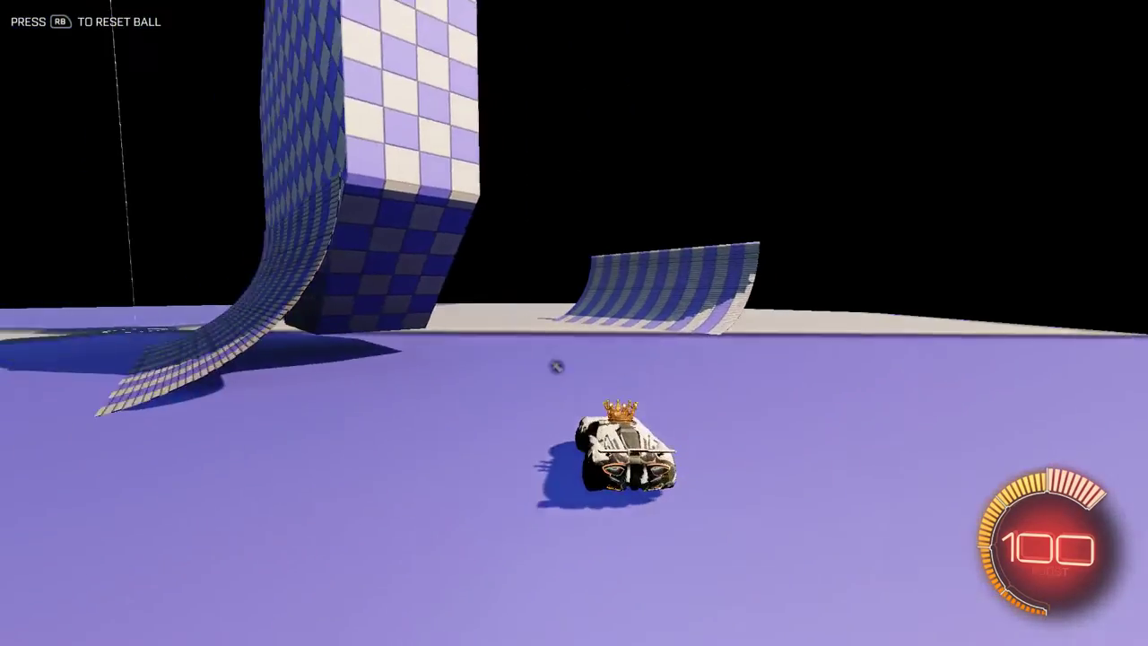
key("w")
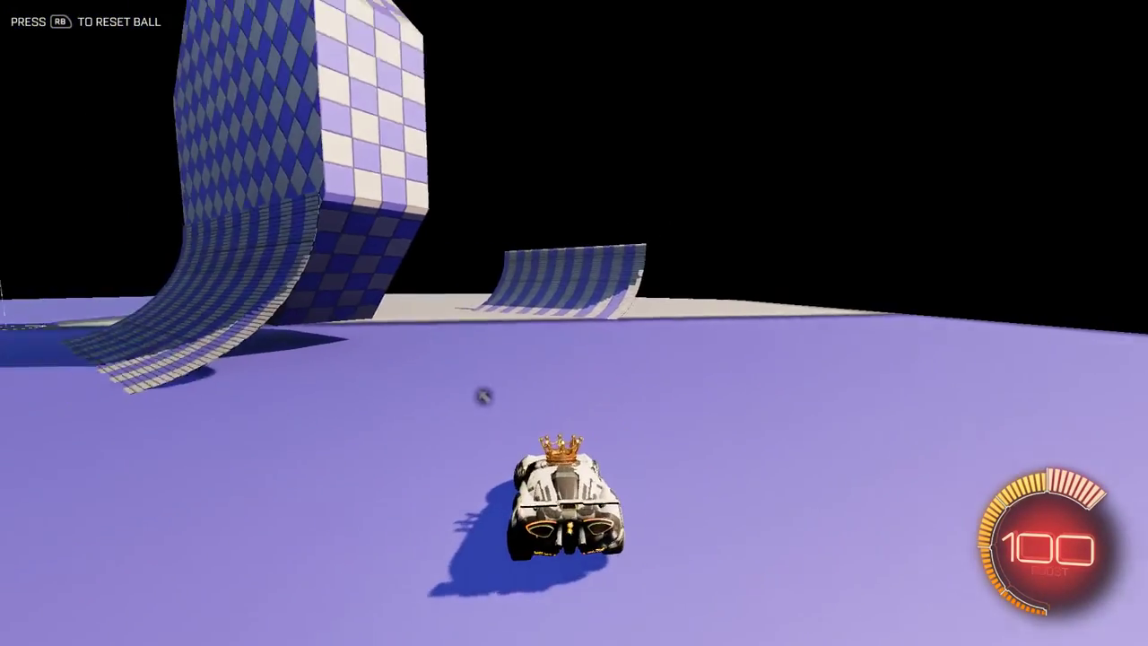
key("w")
key("w")
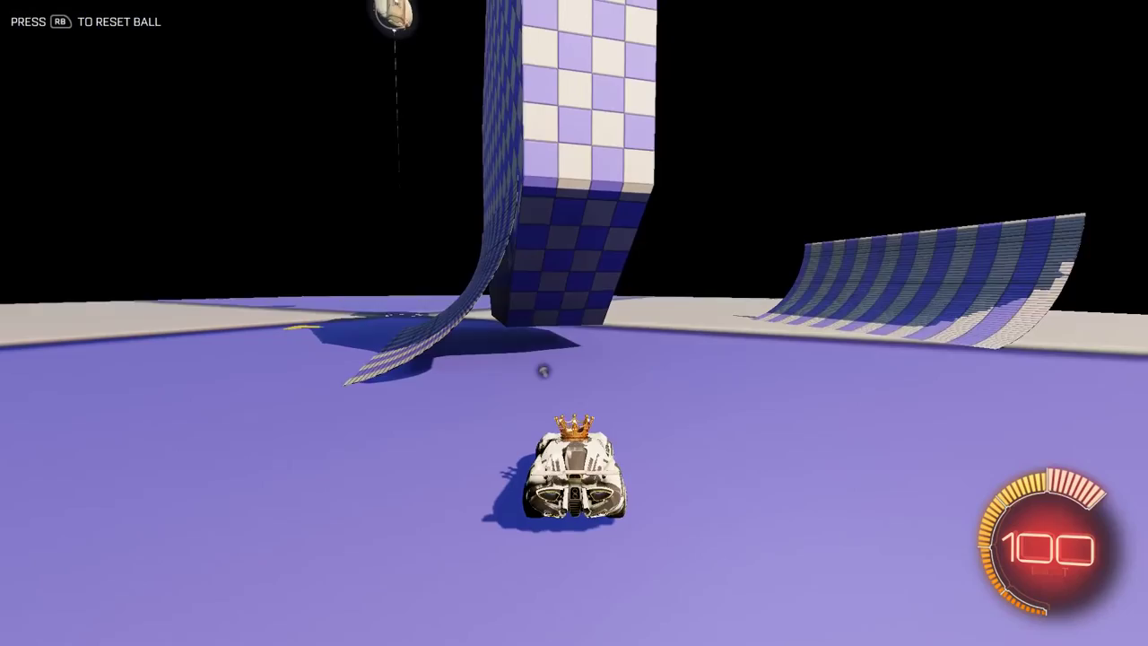
Step: Pause the Free Play session and exit to the main menu, accepting the confirmation
key("Escape")
key("Down")
key("Down")
key("Down")
key("Down")
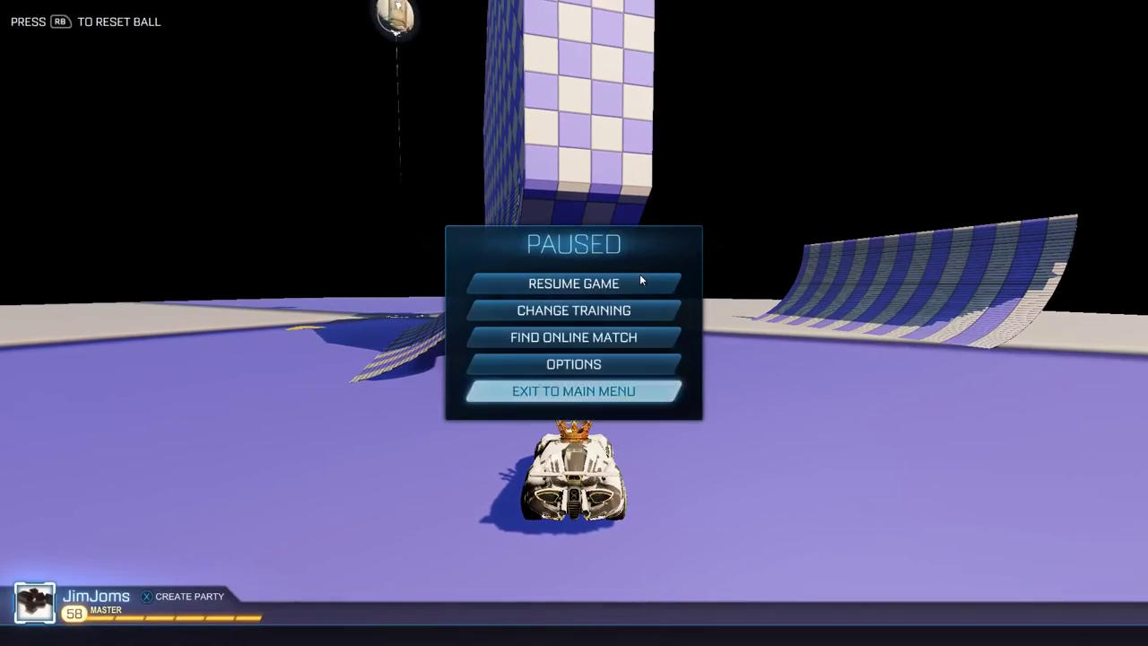
key("Return")
key("Return")
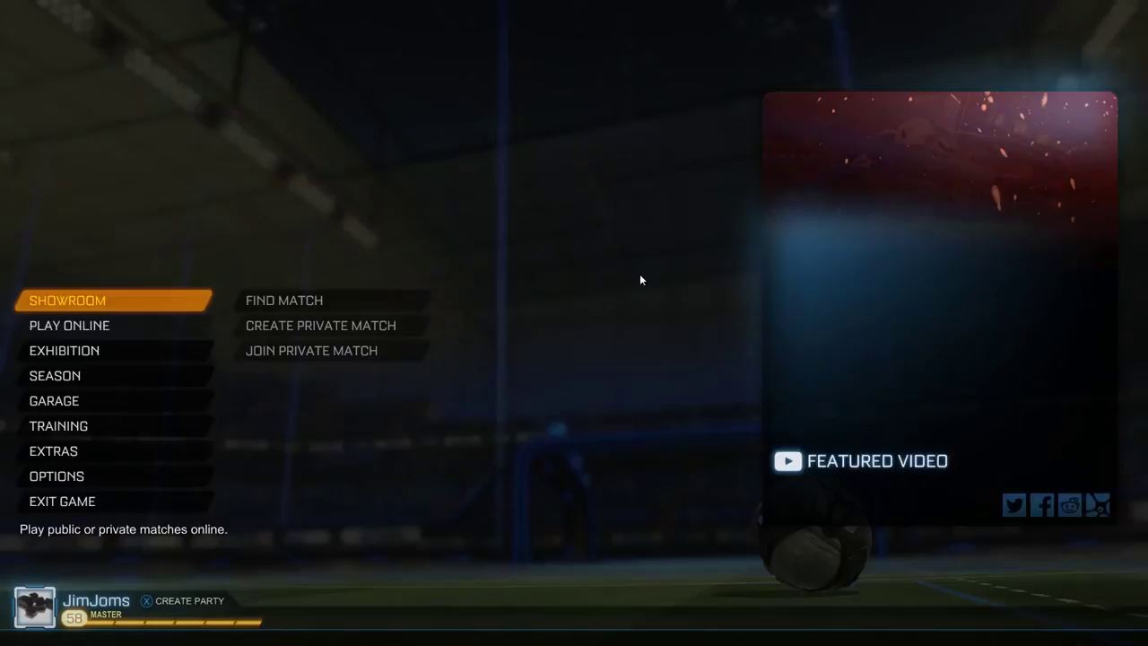